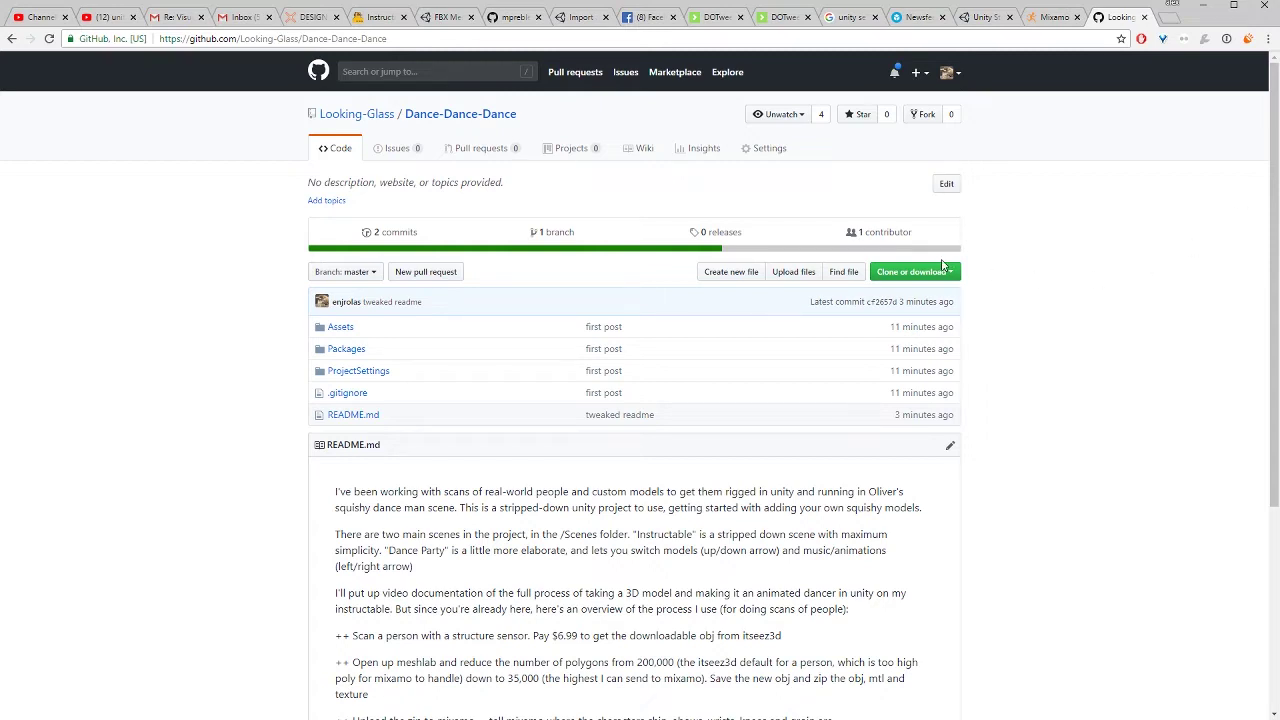
# Check the clone and download options of the Dance-Dance-Dance repository.
pyautogui.click(950, 272)
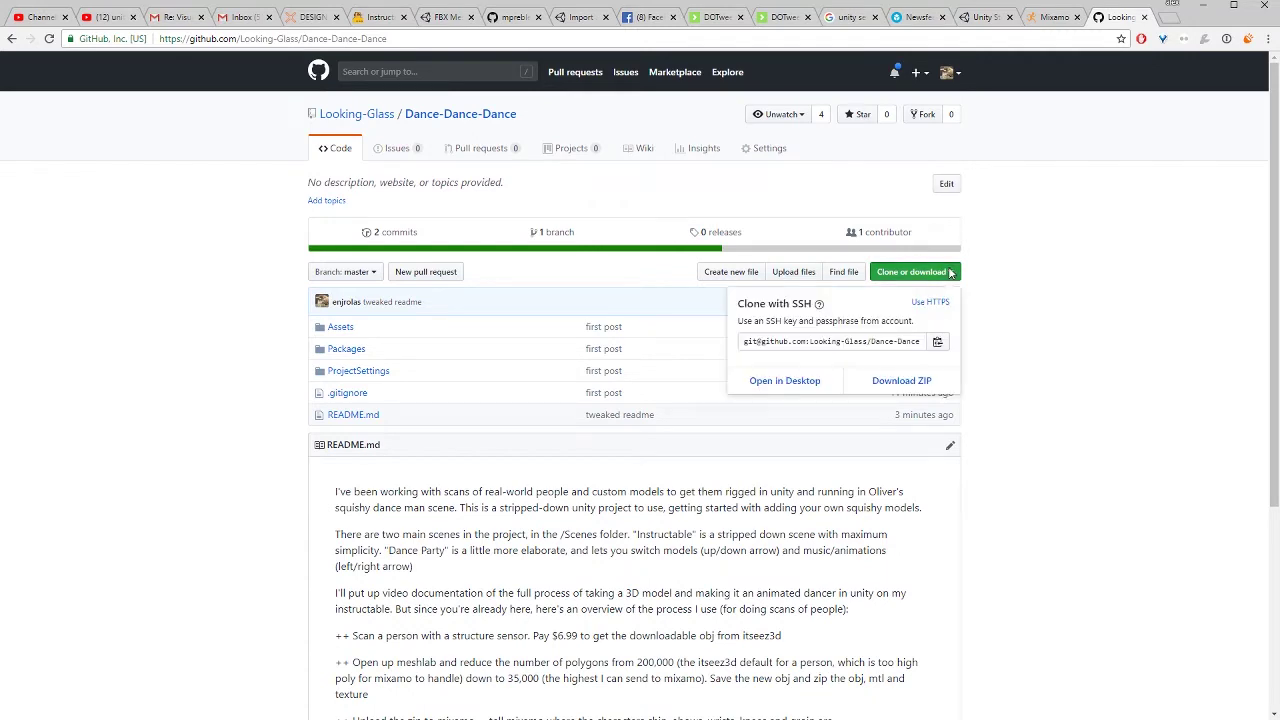
pyautogui.click(1063, 319)
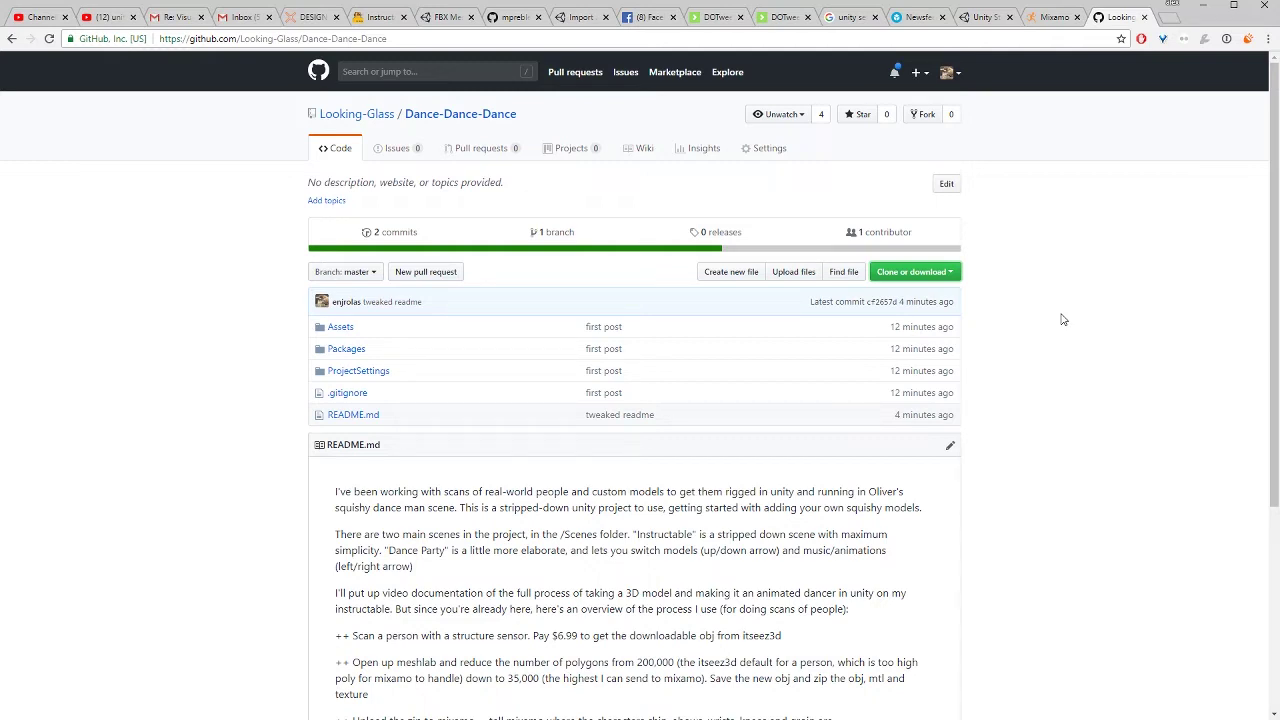
# Switch to the Unity project, view the Scenes folder and open the people folder inside Mixamo Dancing and Squishing.
pyautogui.hotkey('alt', 'Tab')
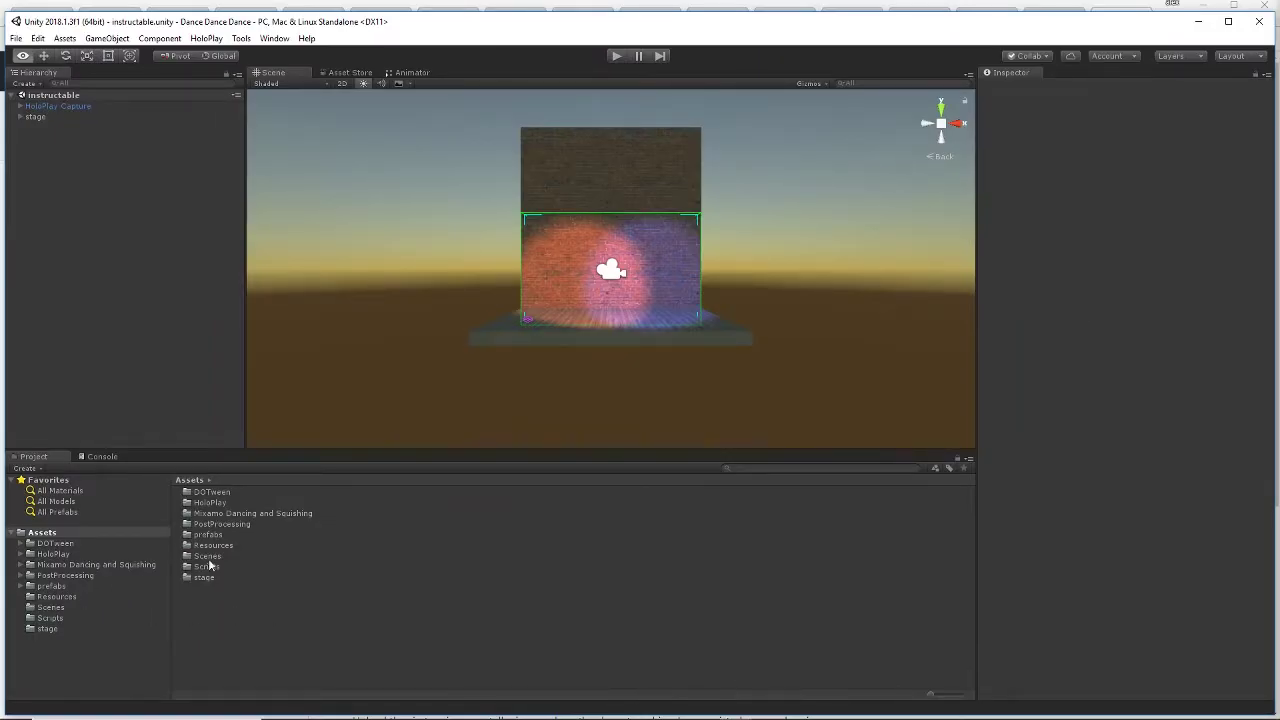
pyautogui.click(70, 609)
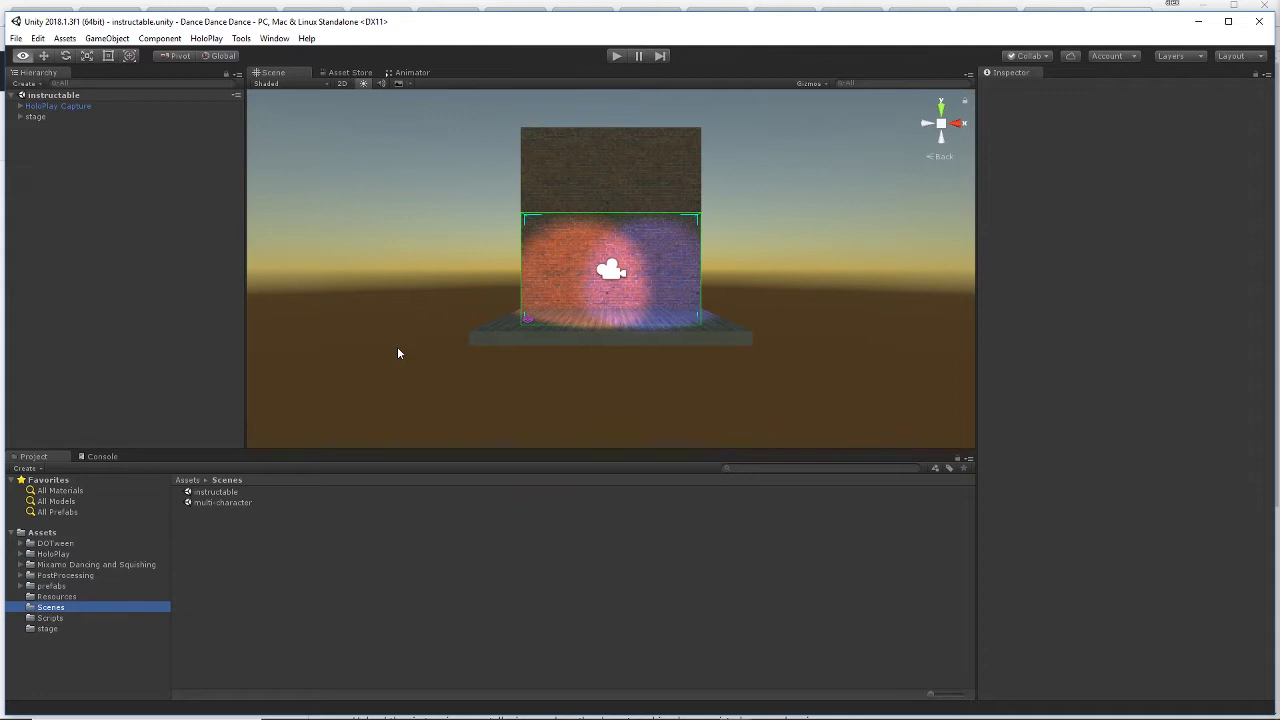
pyautogui.click(126, 566)
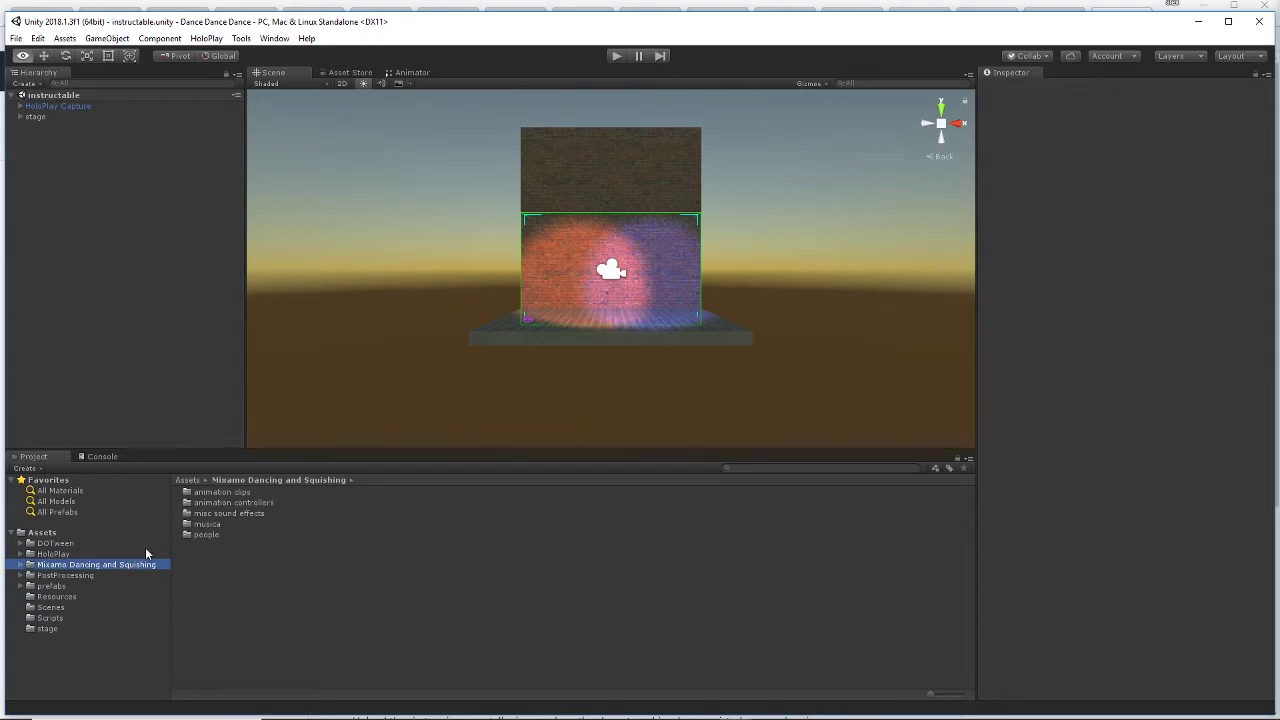
pyautogui.click(199, 536)
pyautogui.doubleClick(199, 536)
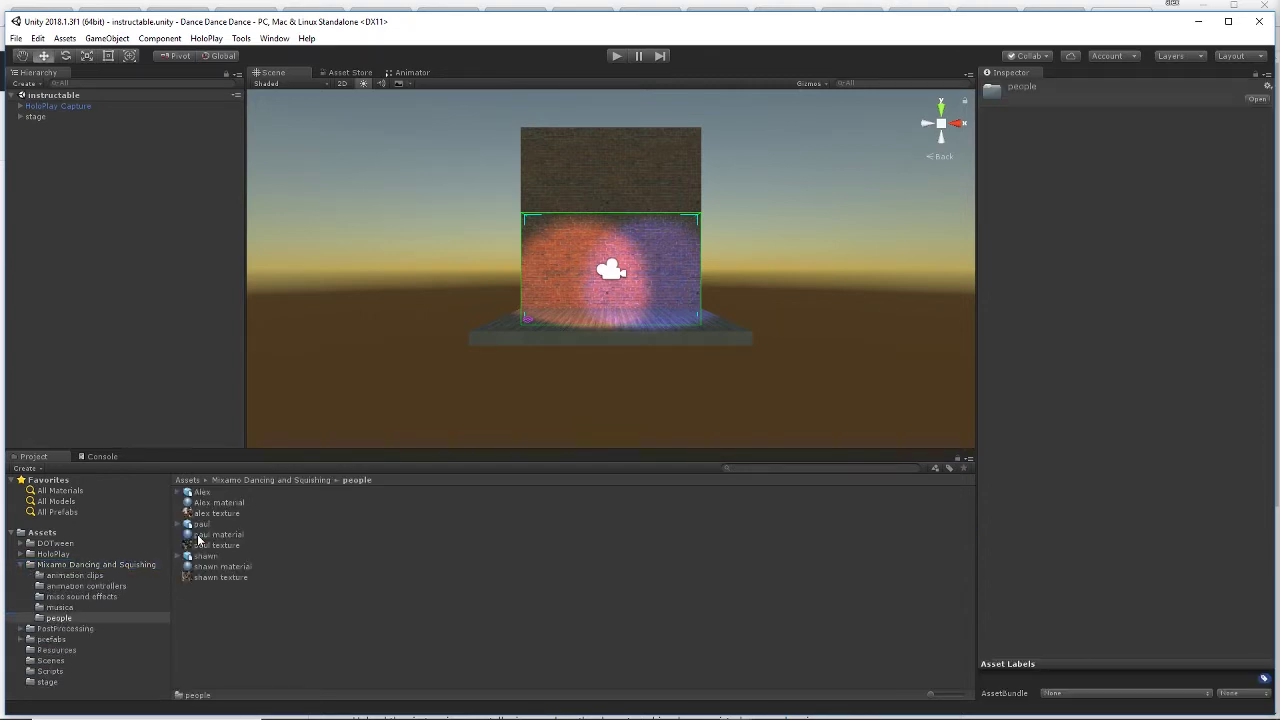
# Import 50k polys@Samba Dancing.fbx from Chrome's downloads into the Unity project's people folder.
pyautogui.hotkey('alt', 'Tab')
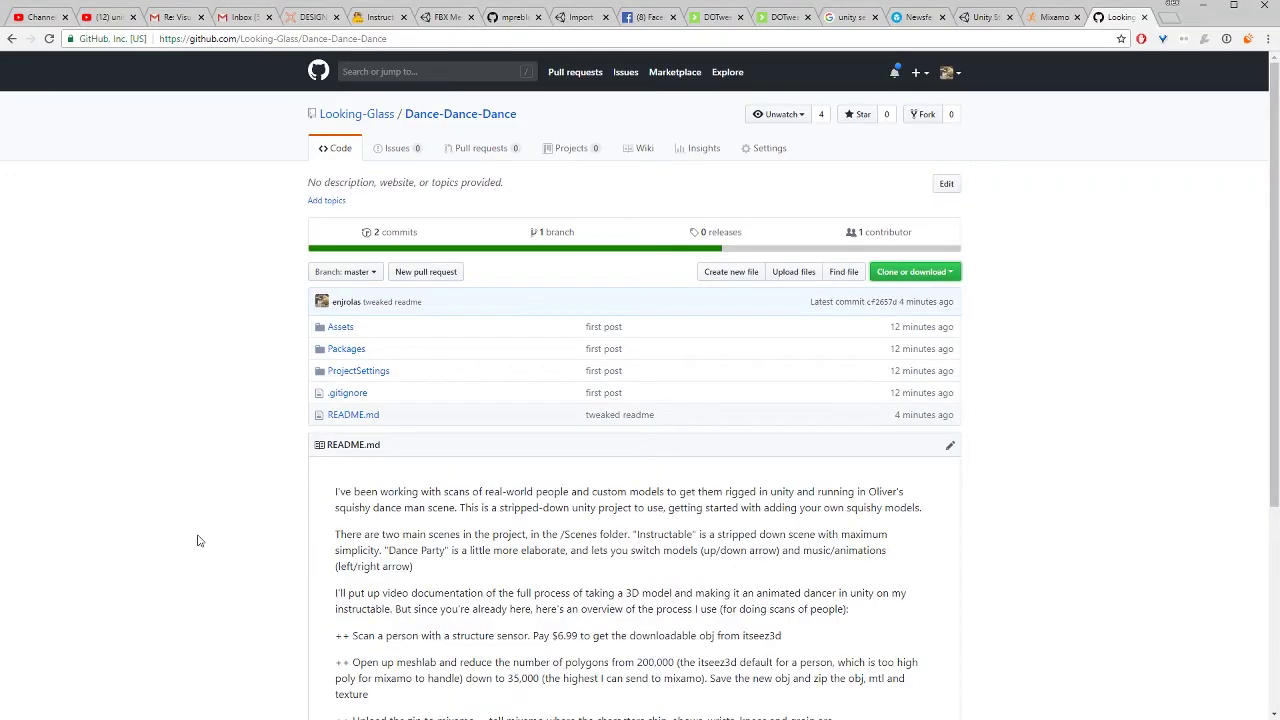
pyautogui.hotkey('ctrl', 'j')
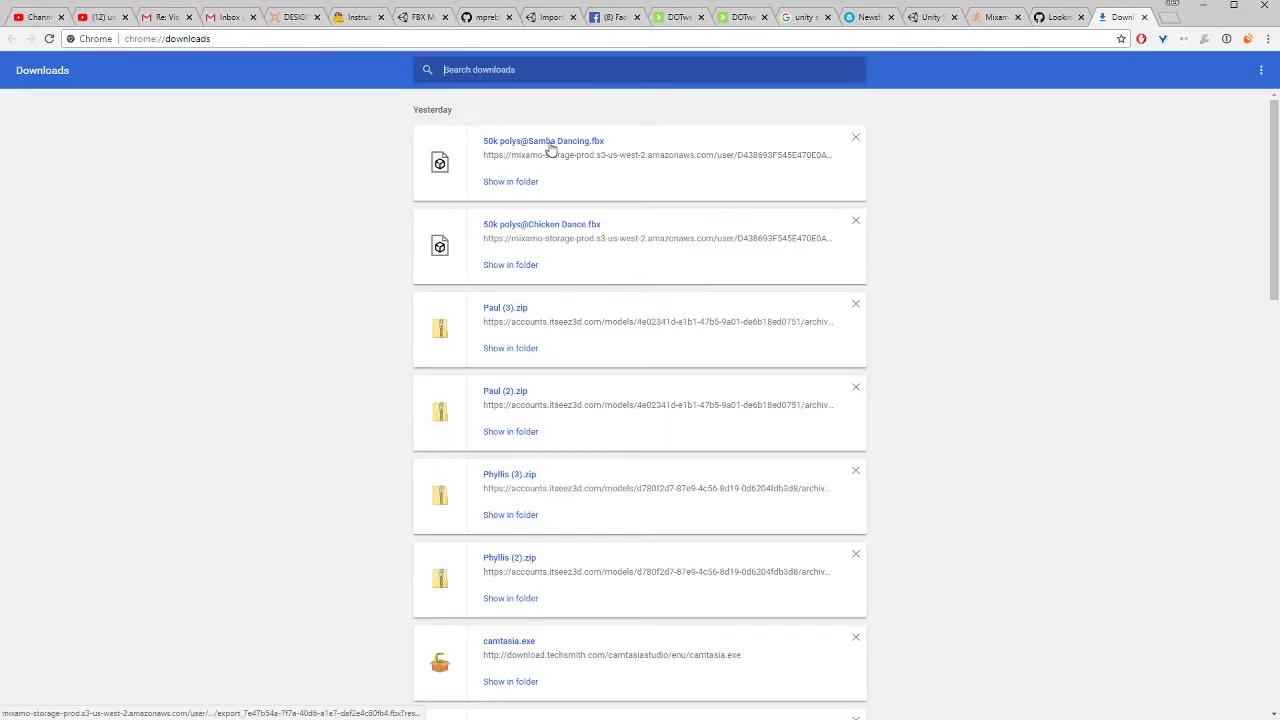
pyautogui.moveTo(550, 148); pyautogui.dragTo(268, 630)
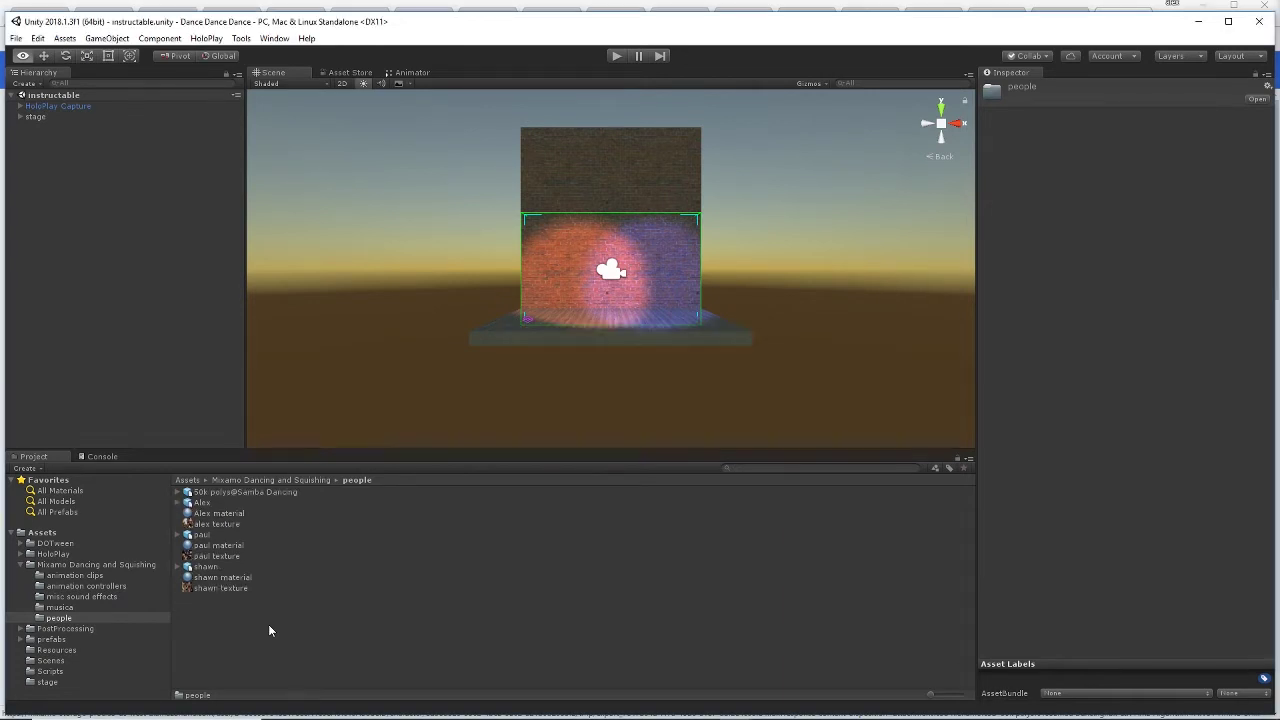
# Place the 50k polys@Samba Dancing model in the scene and set its scale to 120 on all three axes.
pyautogui.click(245, 492)
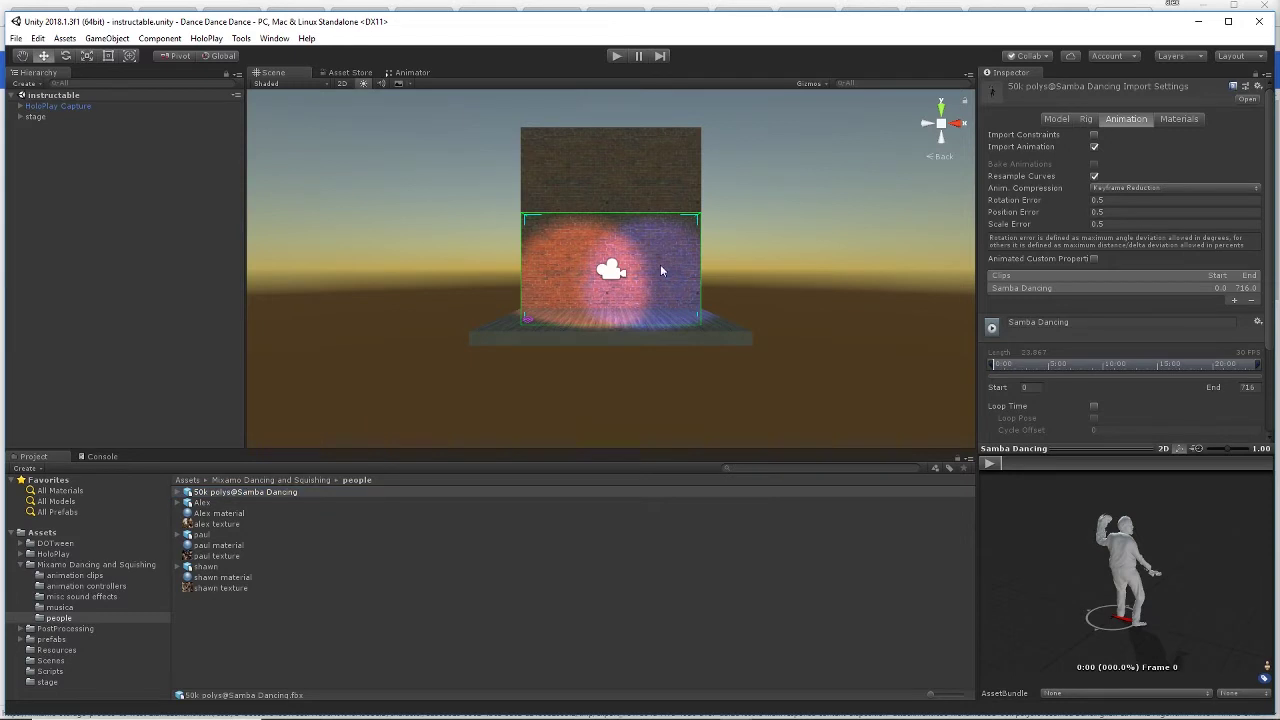
pyautogui.moveTo(620, 296); pyautogui.dragTo(620, 296)
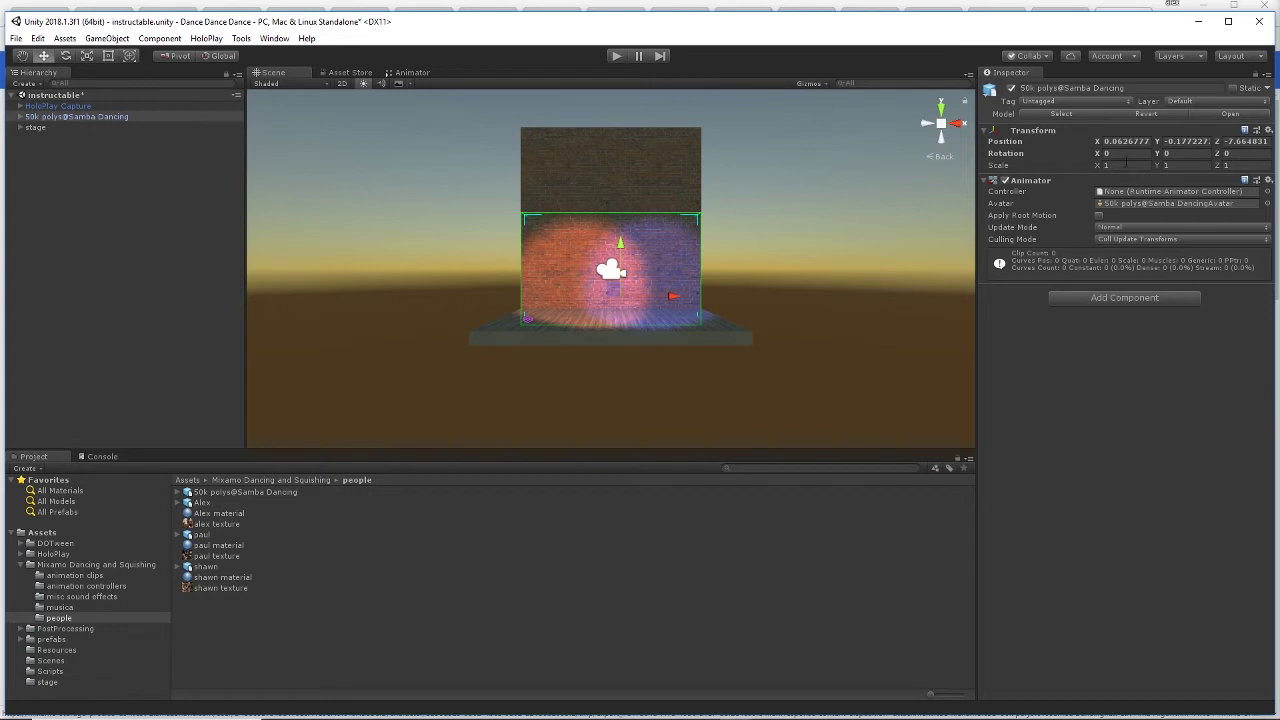
pyautogui.click(1126, 164)
pyautogui.write('120')
pyautogui.press('Tab')
pyautogui.write('120')
pyautogui.press('Tab')
pyautogui.write('120')
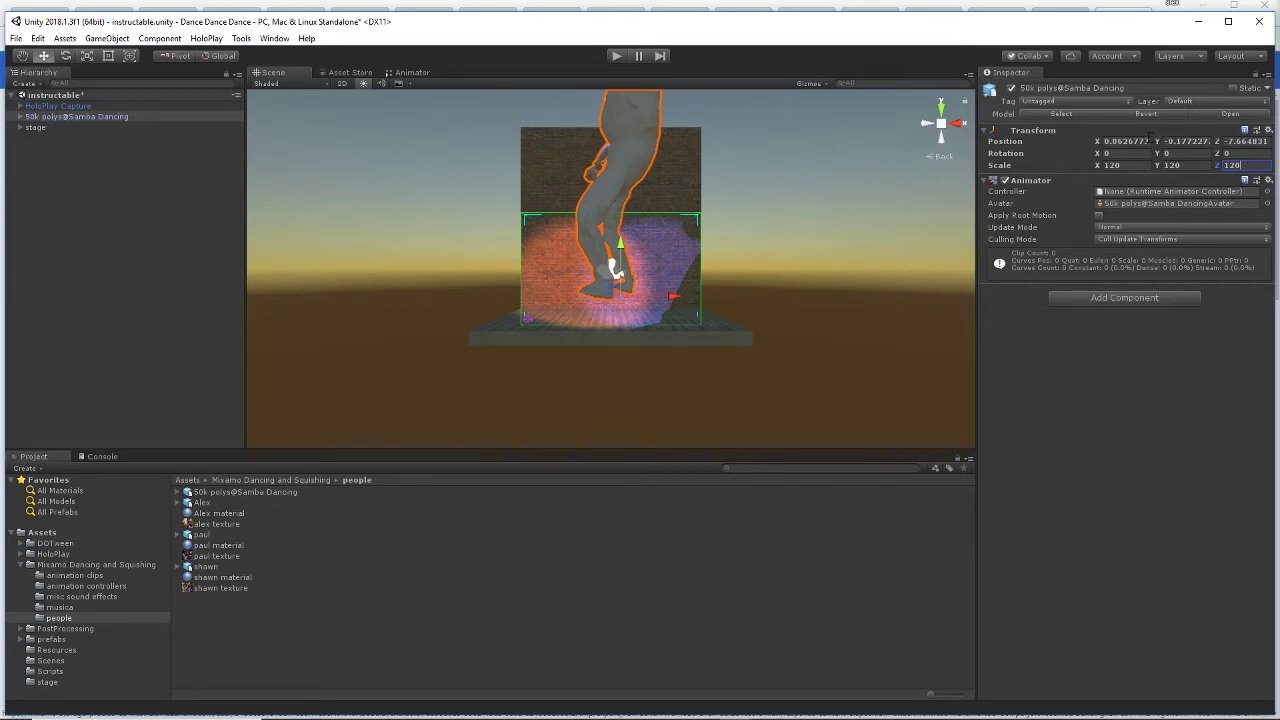
# Set the Samba Dancing model's position to 0 on X, Y and Z.
pyautogui.click(1148, 141)
pyautogui.write('0')
pyautogui.press('Tab')
pyautogui.write('0')
pyautogui.press('Tab')
pyautogui.write('0')
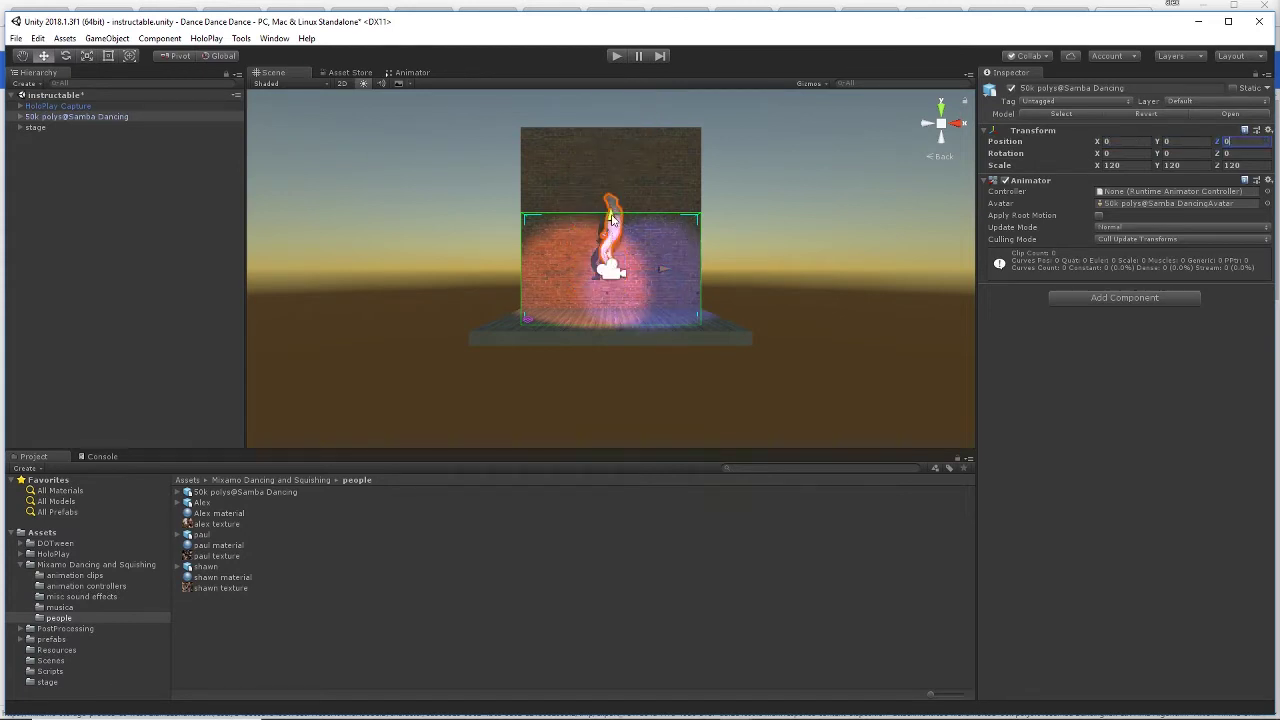
# Lower the dancer onto the stage floor at a Y position of about -1.34 and set its Y rotation to 180.
pyautogui.moveTo(612, 216); pyautogui.dragTo(617, 262)
pyautogui.scroll(5, 617, 262)
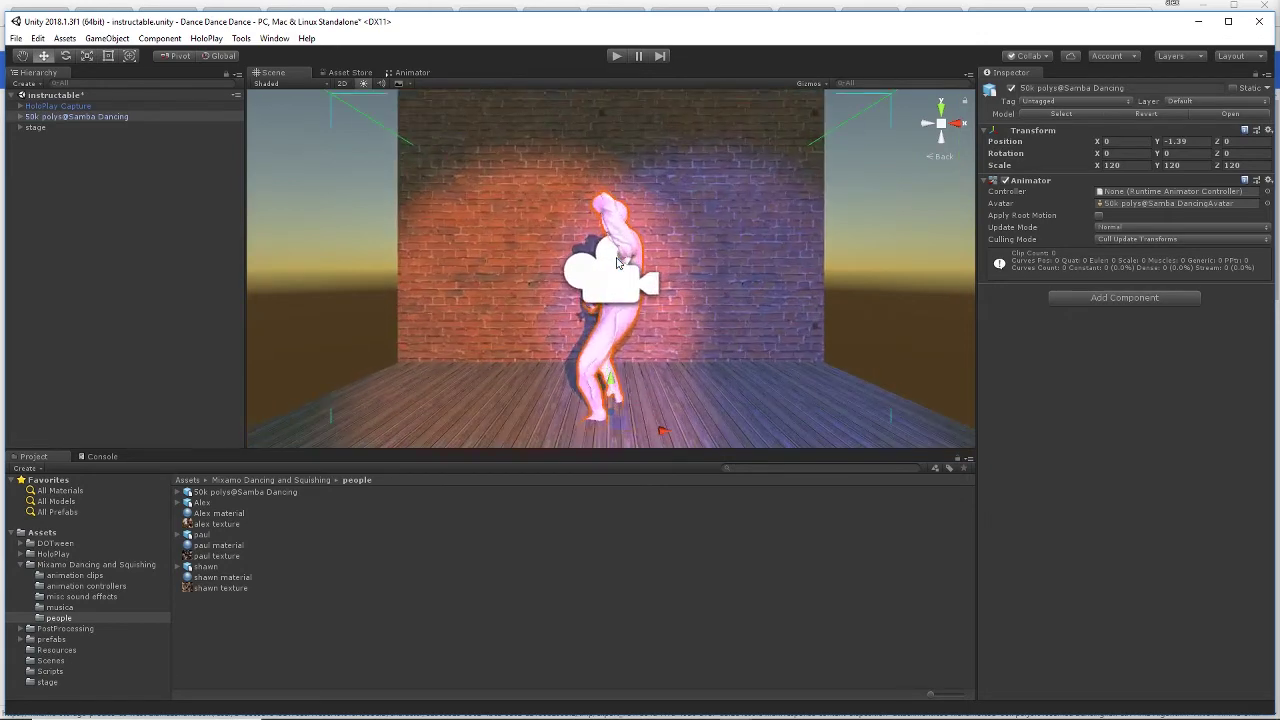
pyautogui.scroll(-4, 617, 262)
pyautogui.scroll(2, 617, 262)
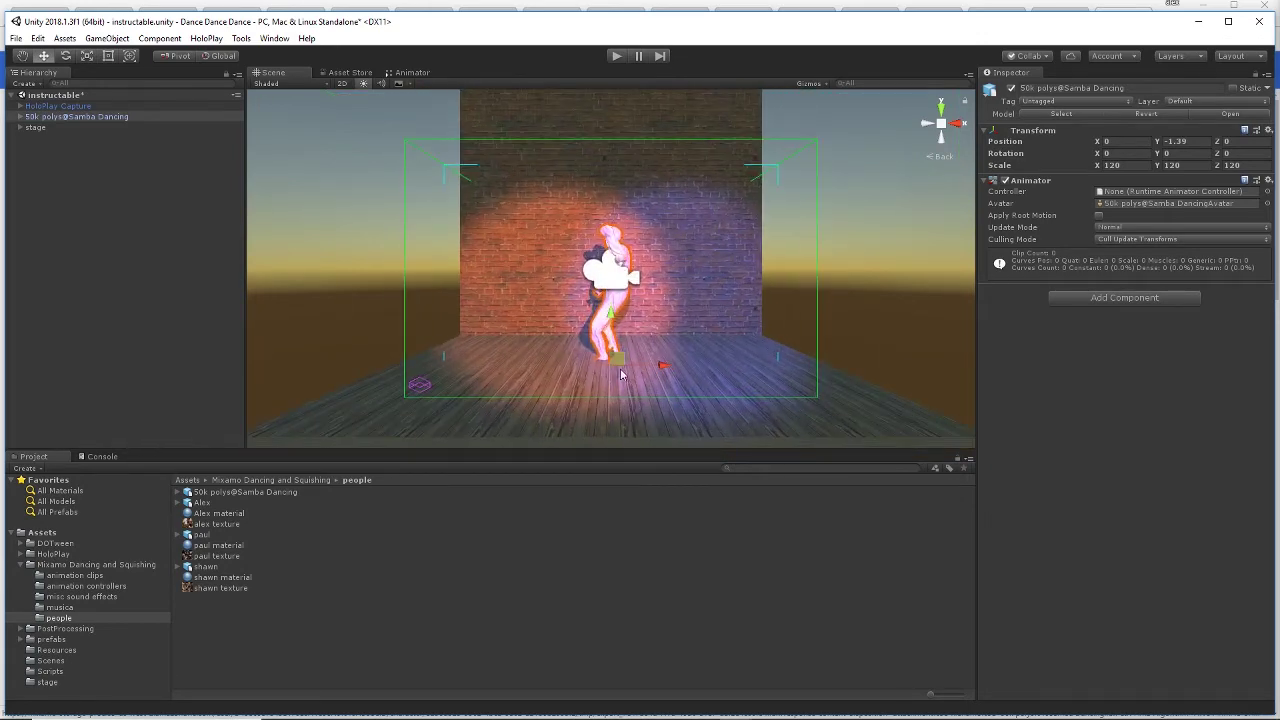
pyautogui.moveTo(612, 322); pyautogui.dragTo(613, 317)
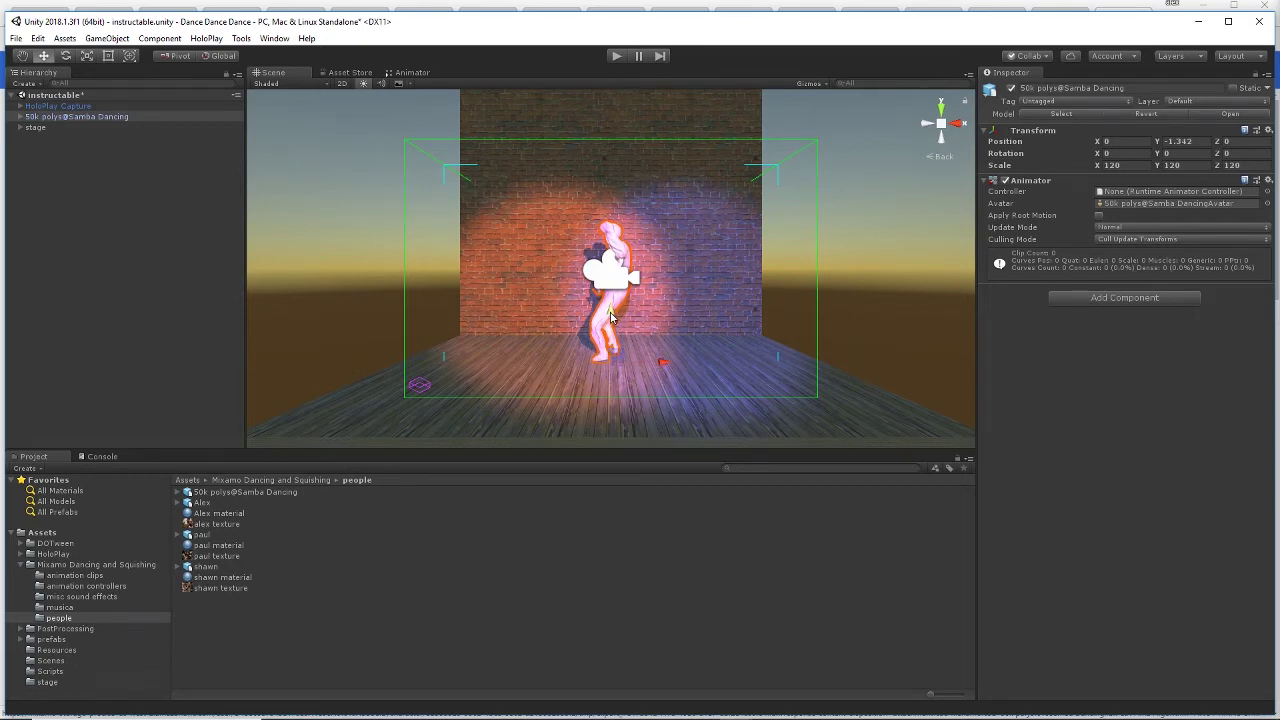
pyautogui.click(1185, 153)
pyautogui.write('180')
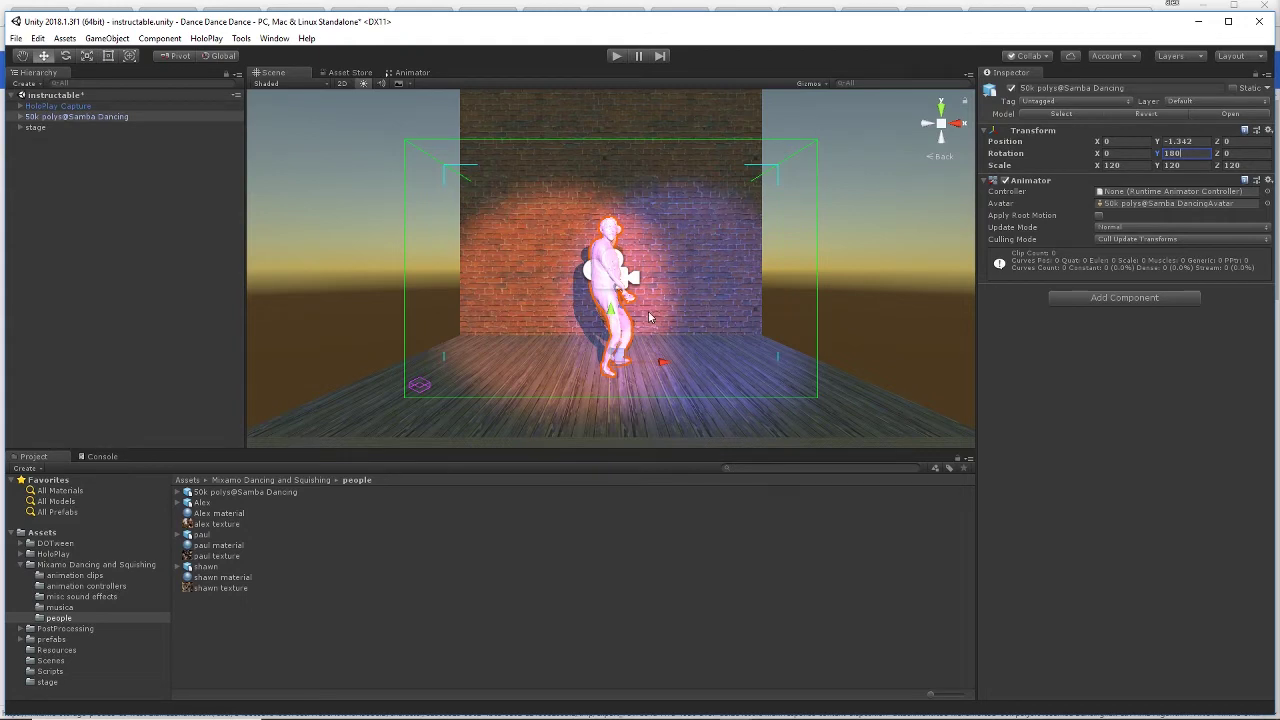
# Switch to the scan's File Explorer folder and import model_texture into the Unity project's people folder.
pyautogui.hotkey('alt', 'Tab')
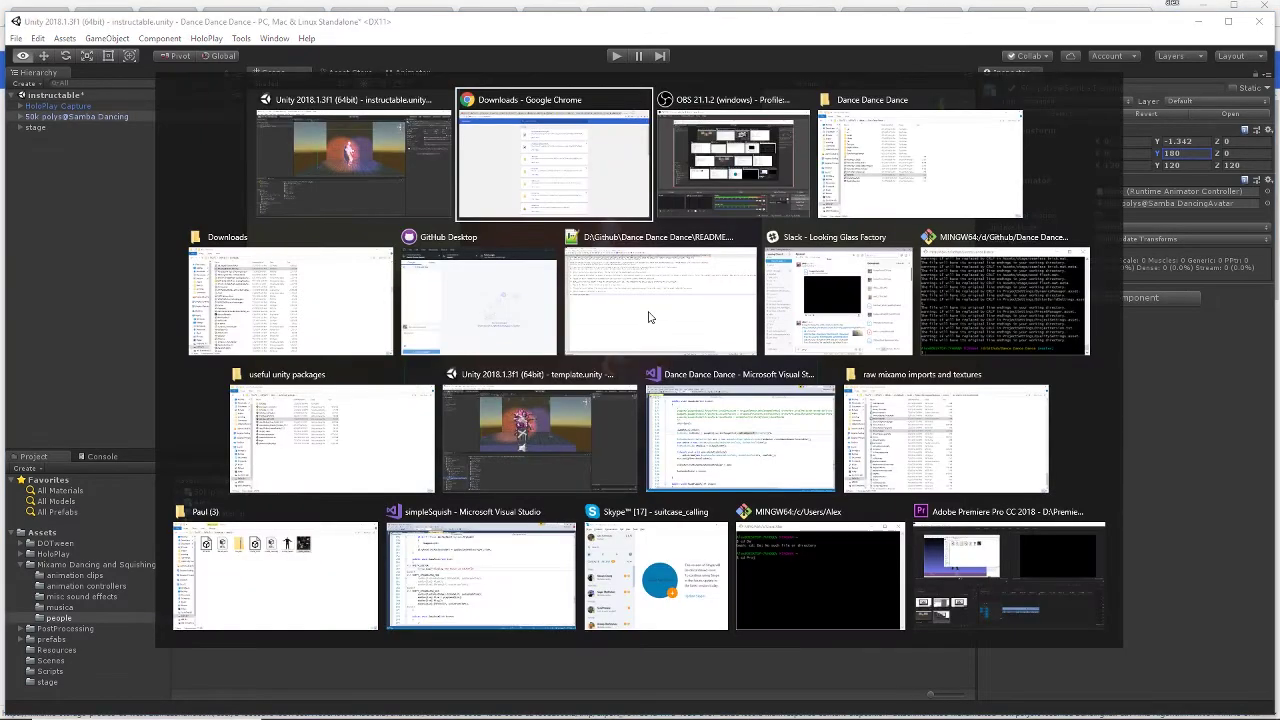
pyautogui.hotkey('alt', 'Tab')
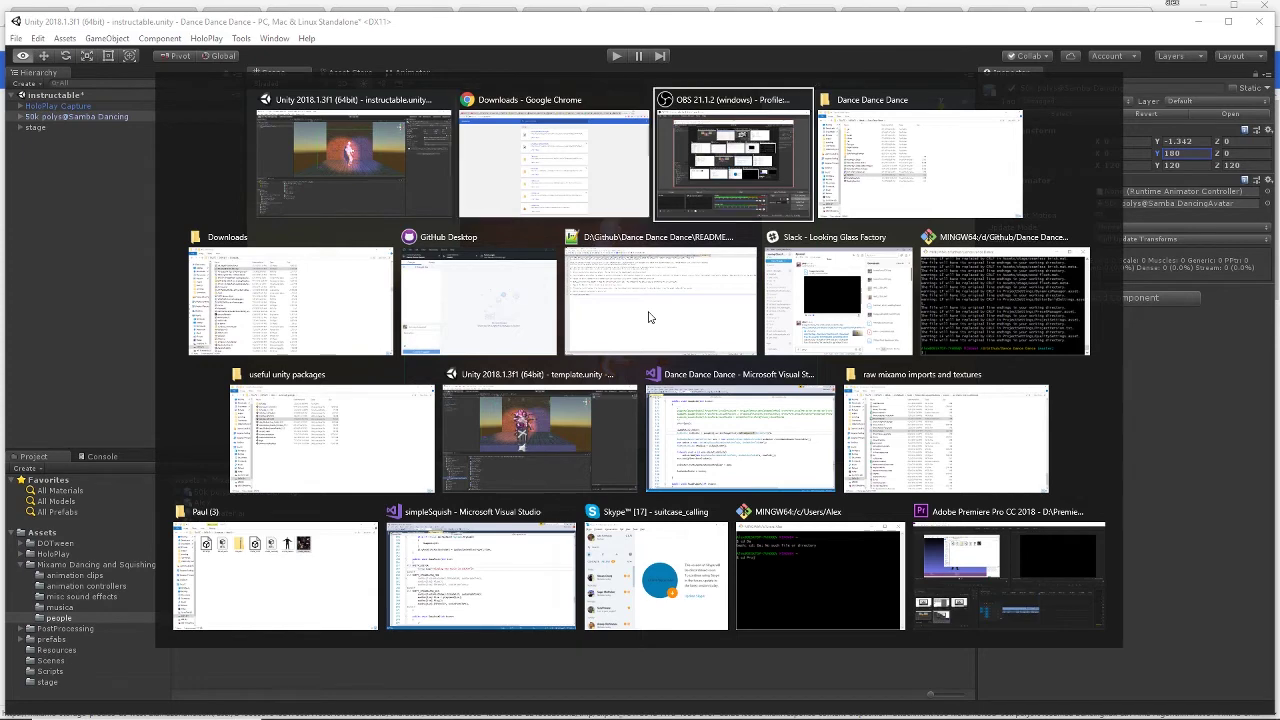
pyautogui.hotkey('alt', 'Tab')
pyautogui.hotkey('alt', 'Tab')
pyautogui.hotkey('alt', 'Tab')
pyautogui.hotkey('alt', 'Tab')
pyautogui.hotkey('alt', 'Tab')
pyautogui.hotkey('alt', 'Tab')
pyautogui.hotkey('alt', 'Tab')
pyautogui.hotkey('alt', 'Tab')
pyautogui.hotkey('alt', 'Tab')
pyautogui.hotkey('alt', 'Tab')
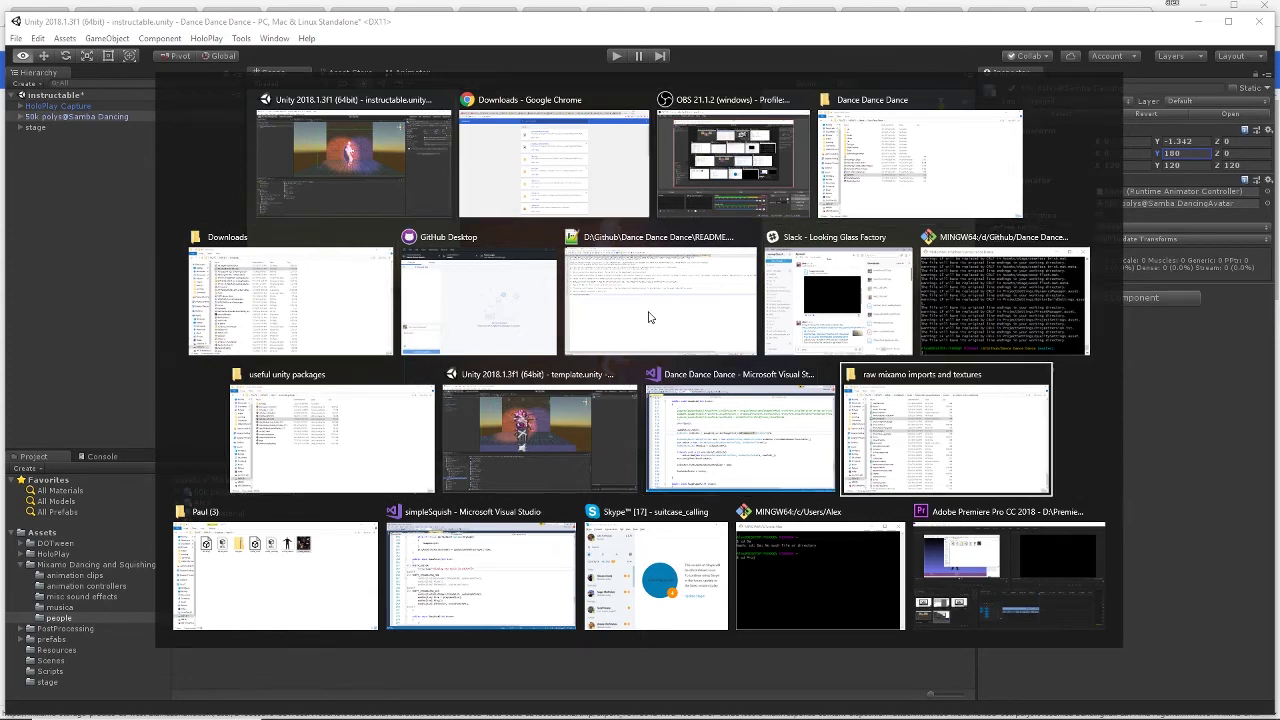
pyautogui.hotkey('alt', 'Tab')
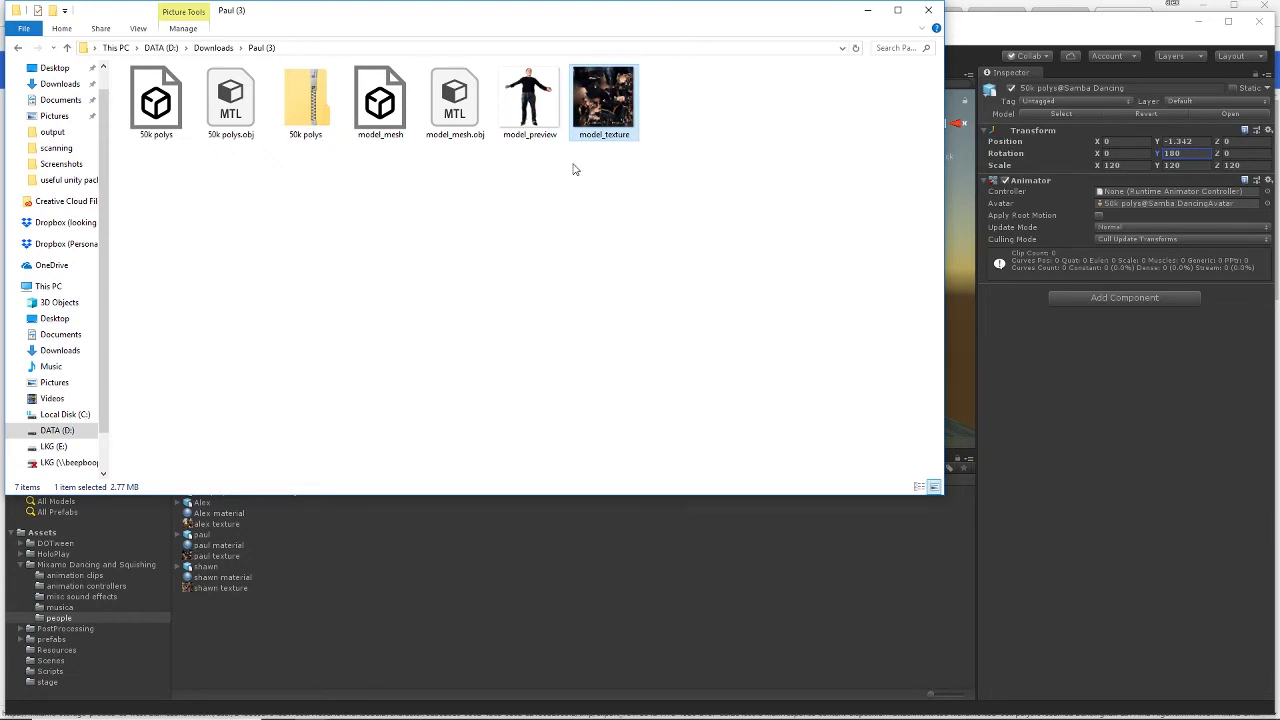
pyautogui.moveTo(620, 112); pyautogui.dragTo(483, 574)
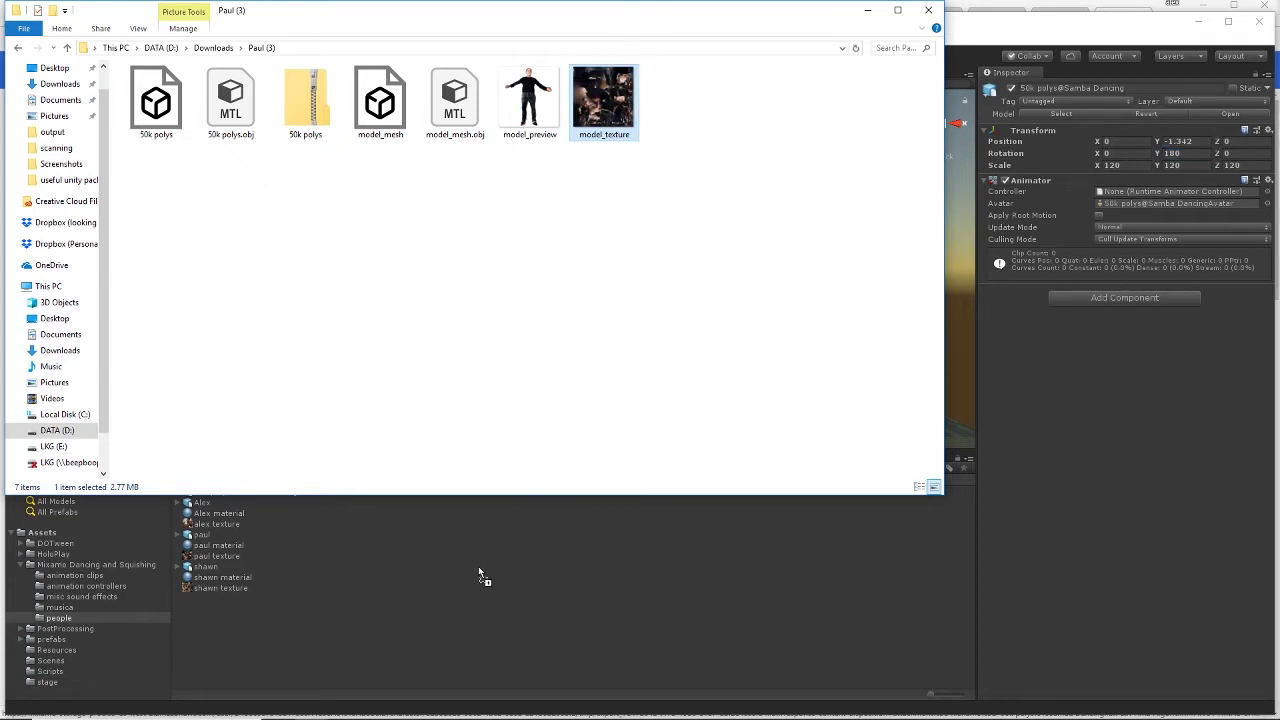
pyautogui.click(426, 625)
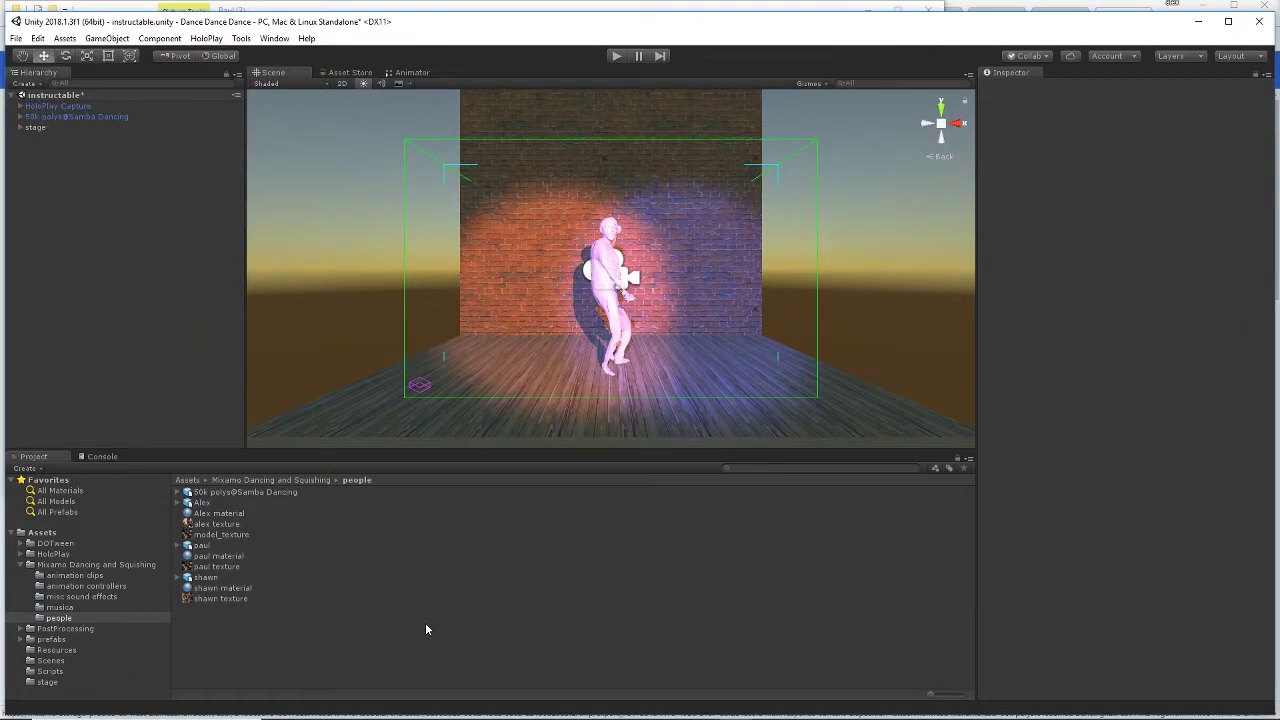
# Create a material with the default name in the people folder, using model_texture as its albedo map and smoothness 0.
pyautogui.rightClick(202, 619)
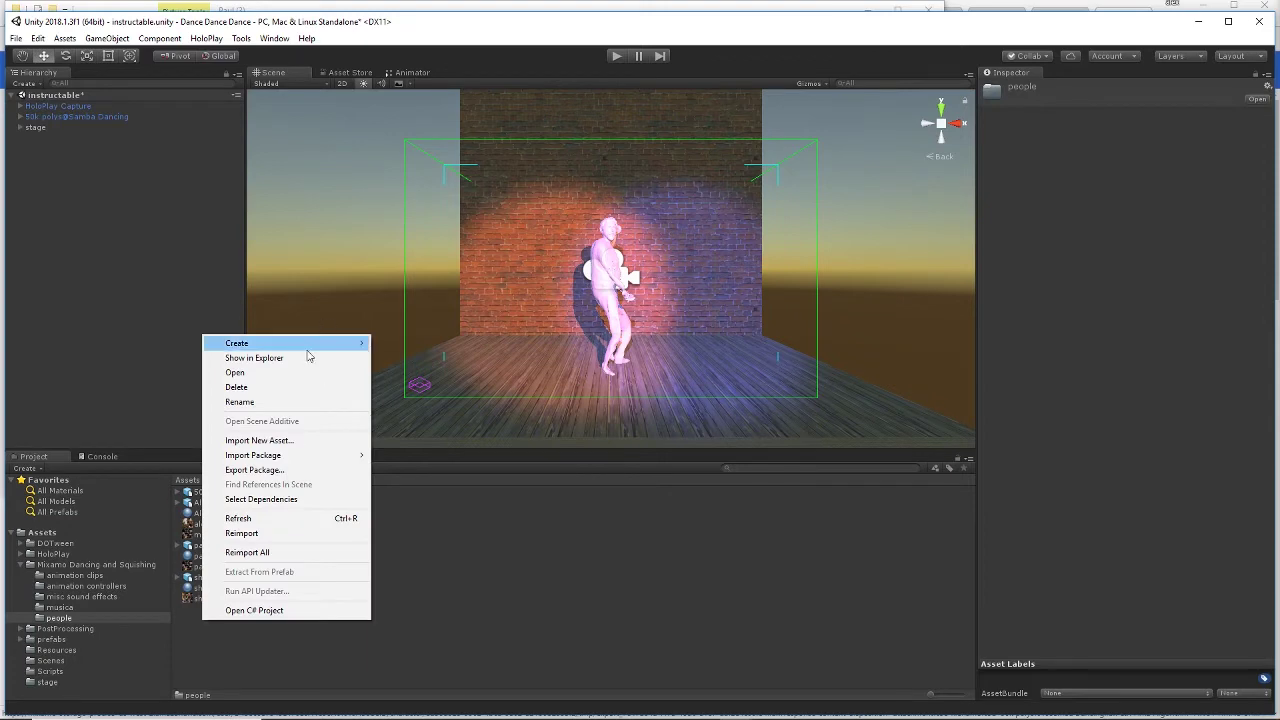
pyautogui.moveTo(300, 343)
pyautogui.click(500, 412)
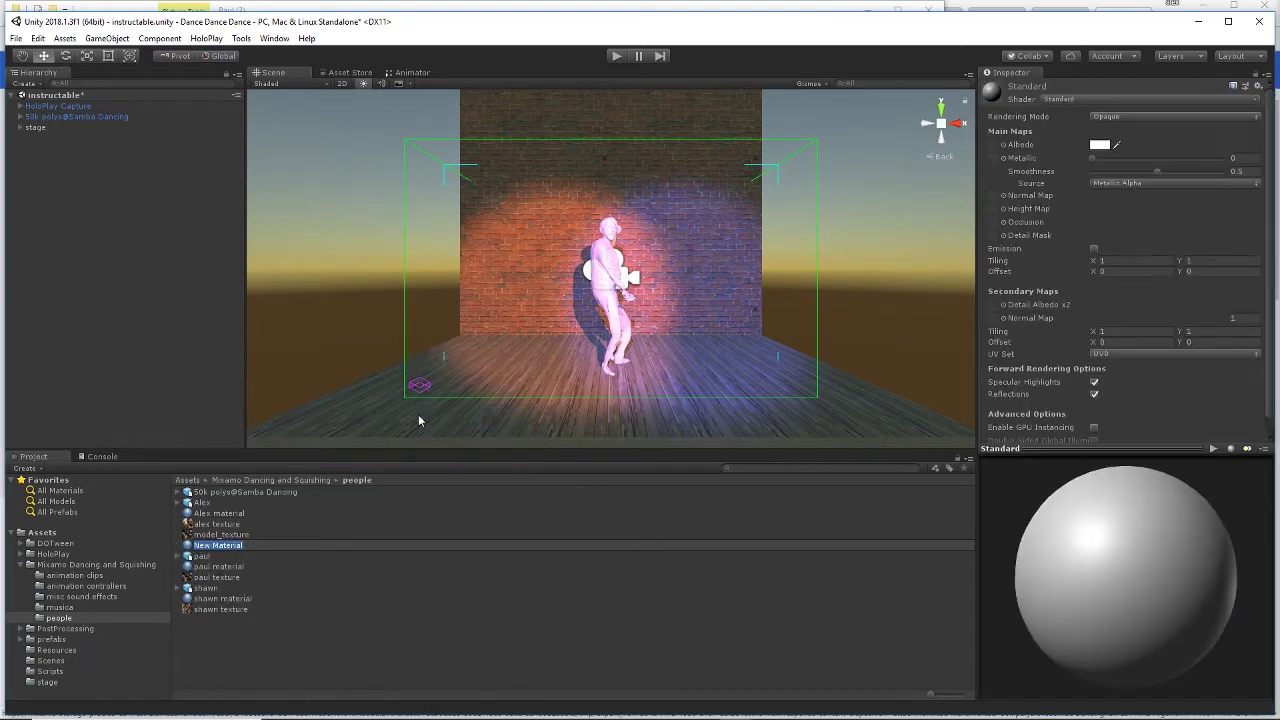
pyautogui.press('Return')
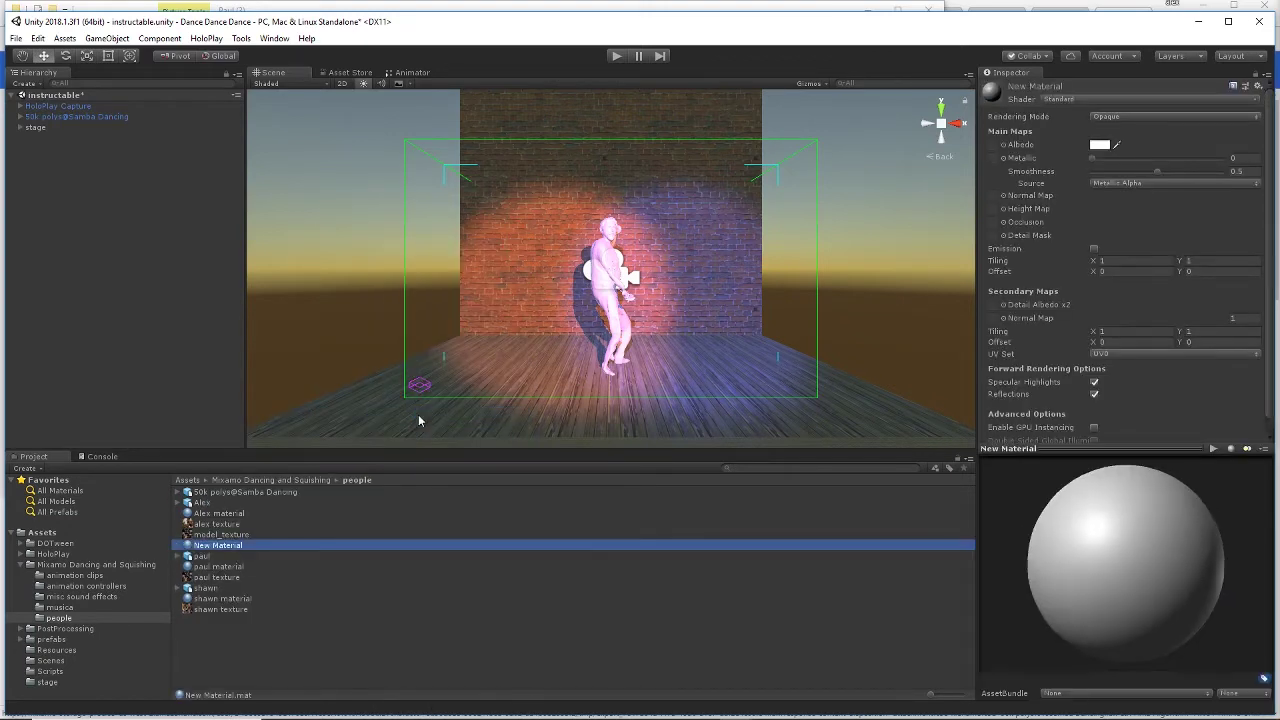
pyautogui.moveTo(220, 535); pyautogui.dragTo(1001, 148)
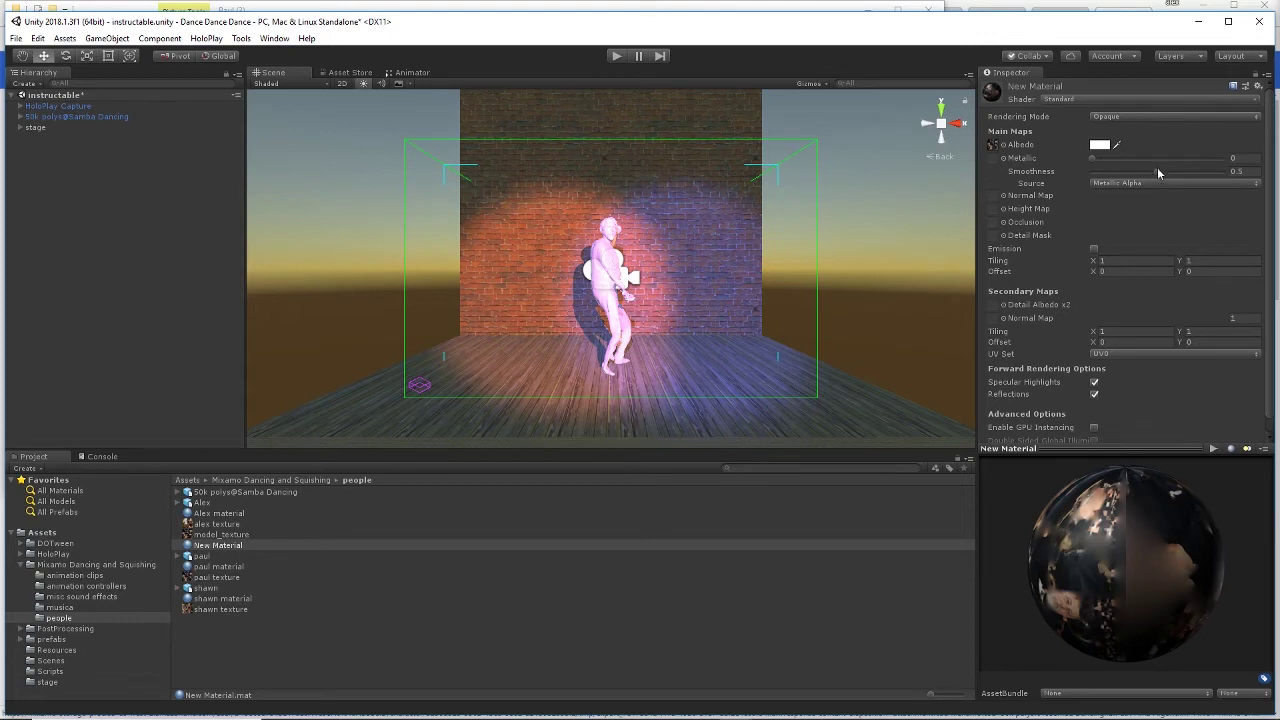
pyautogui.moveTo(1156, 170); pyautogui.dragTo(976, 172)
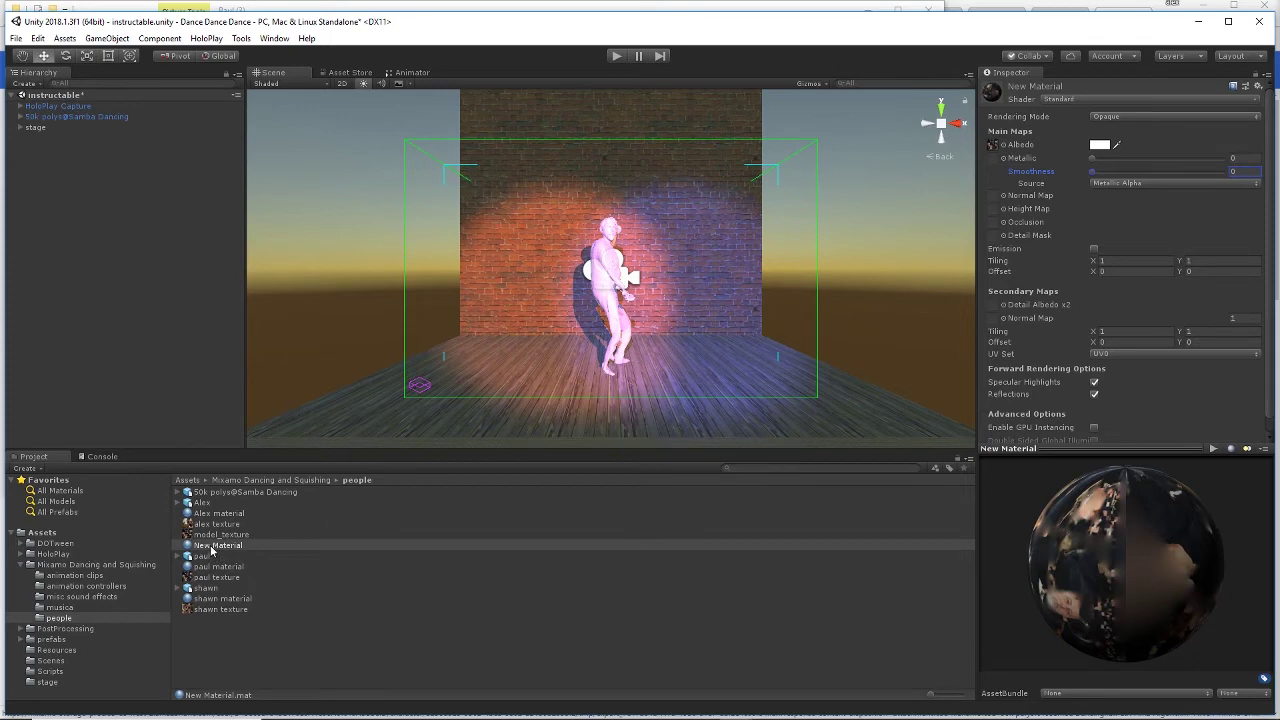
# Apply New Material to the dancer model in the scene.
pyautogui.moveTo(211, 550); pyautogui.dragTo(610, 237)
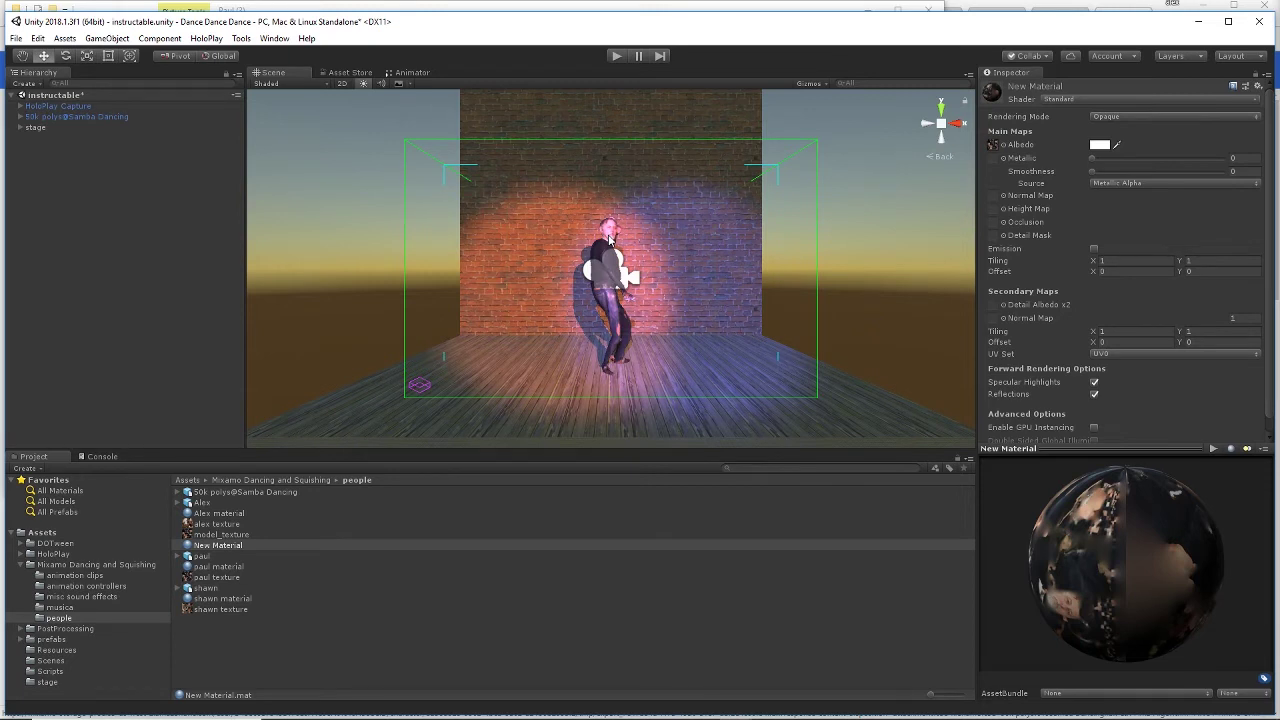
pyautogui.moveTo(610, 237); pyautogui.dragTo(610, 237)
# Try out higher metallic and smoothness values on New Material, and return both to 0.
pyautogui.moveTo(1094, 159); pyautogui.dragTo(1238, 162)
pyautogui.moveTo(1094, 172); pyautogui.dragTo(890, 156)
pyautogui.click(1116, 159)
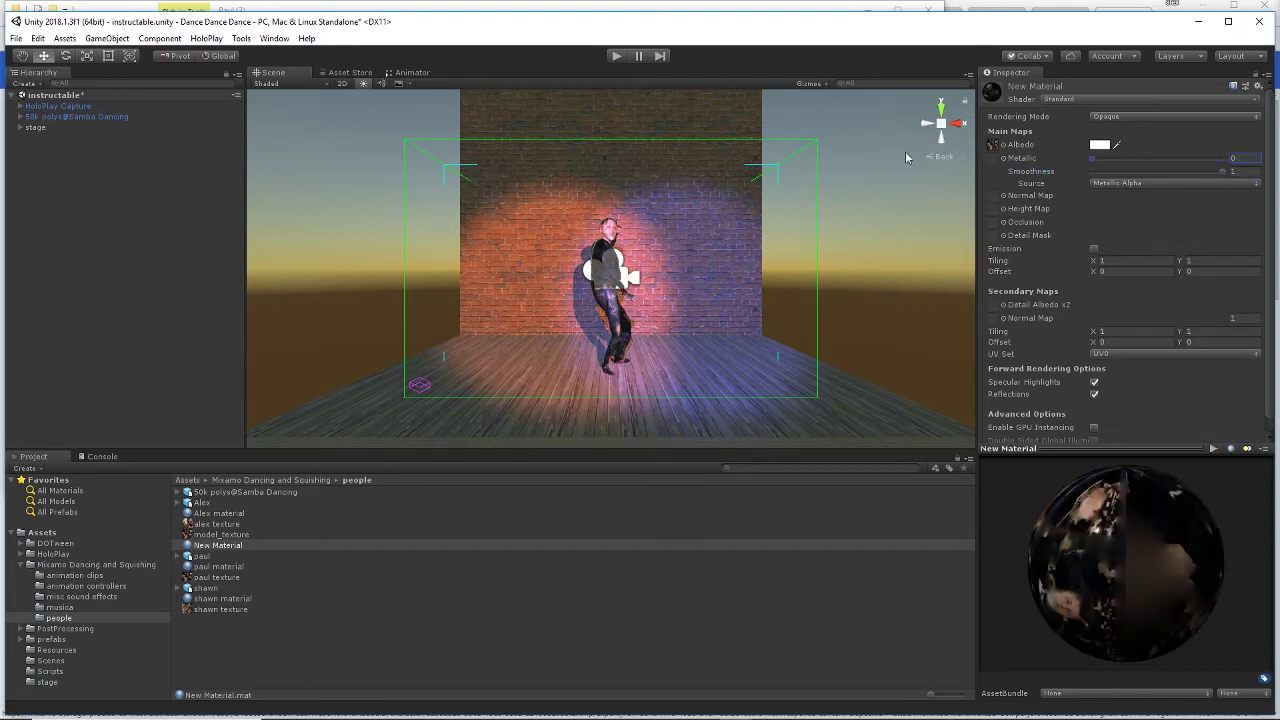
pyautogui.moveTo(1232, 171); pyautogui.dragTo(983, 172)
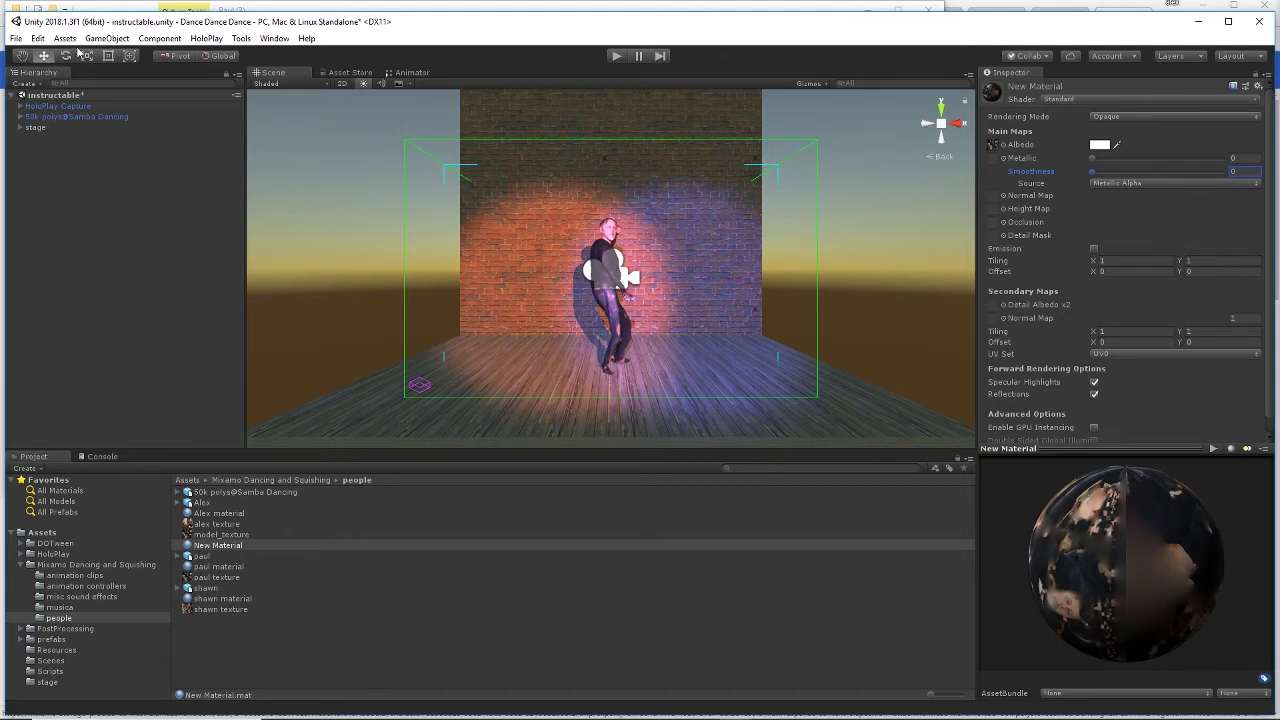
# Raise the dancer to a Y position of -1.24, and briefly run and stop the scene.
pyautogui.click(64, 118)
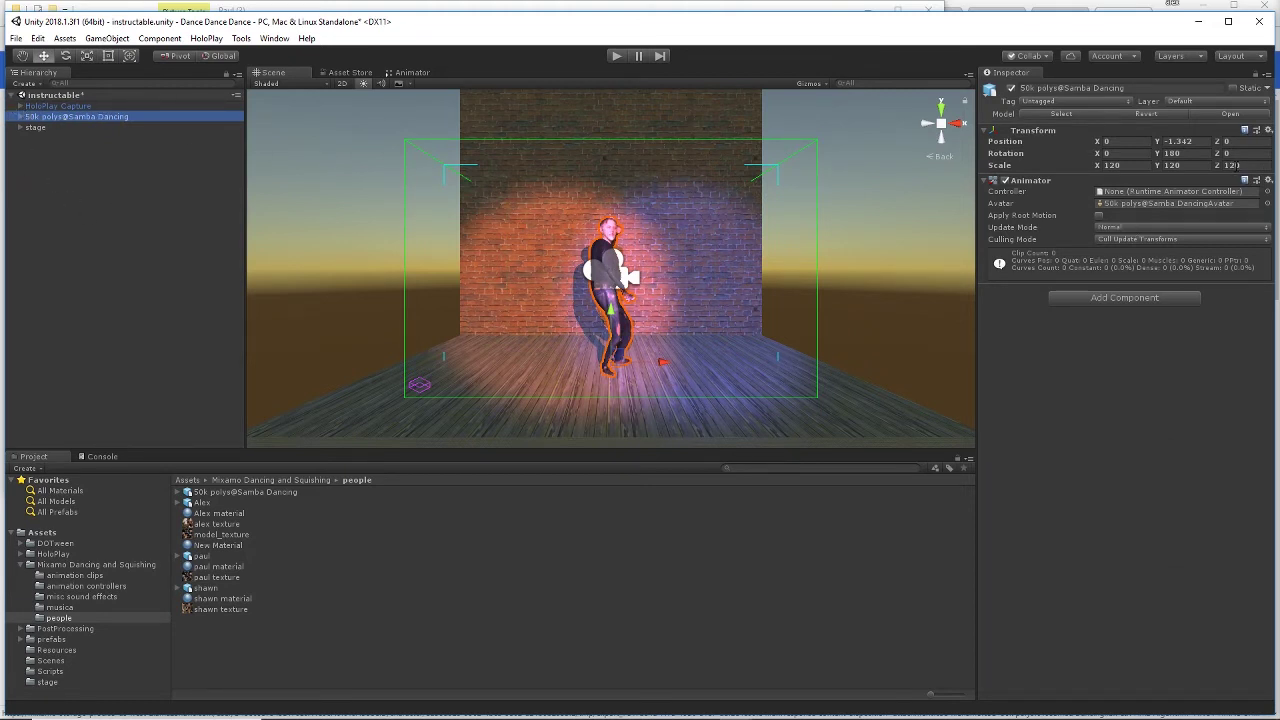
pyautogui.moveTo(1158, 145); pyautogui.dragTo(1157, 156)
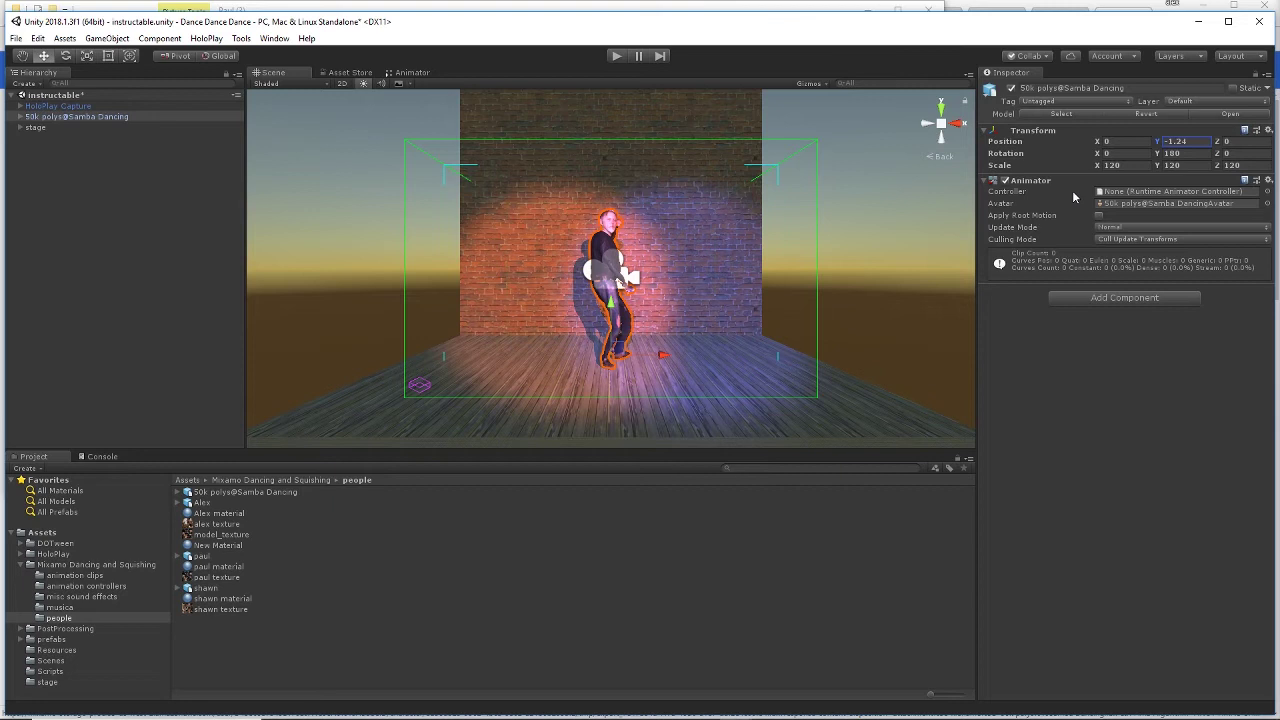
pyautogui.click(616, 56)
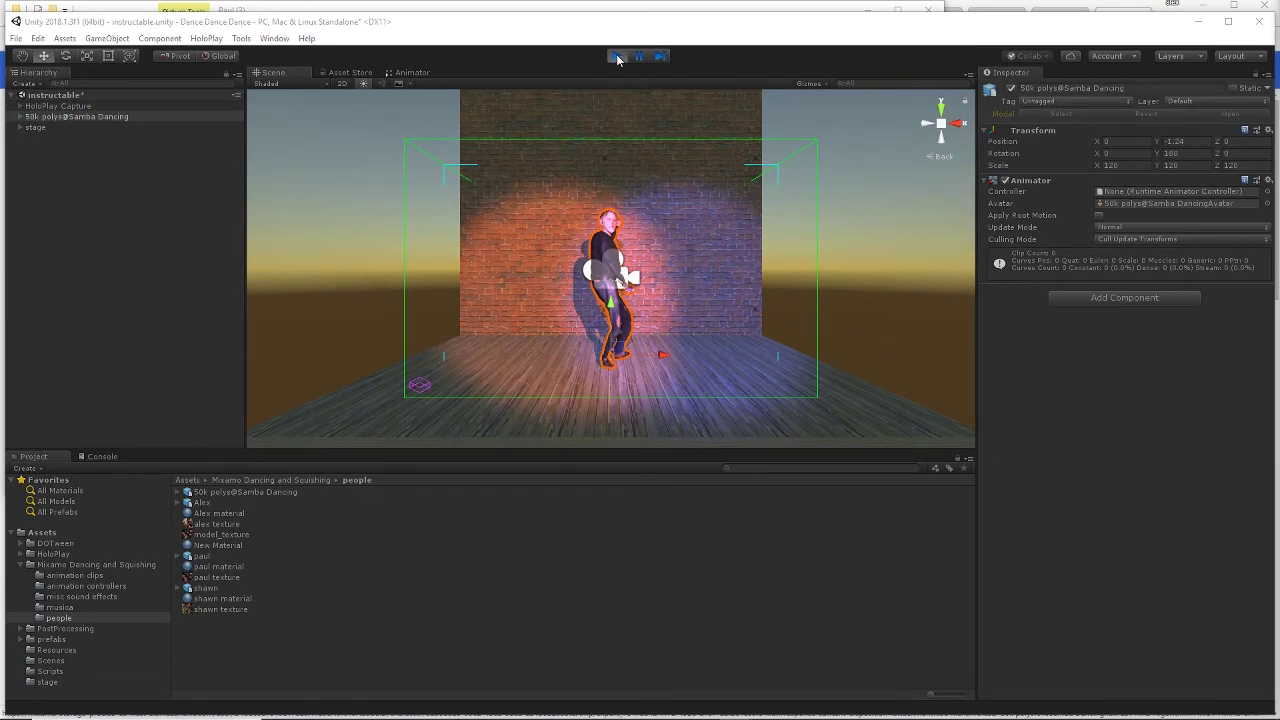
pyautogui.click(617, 57)
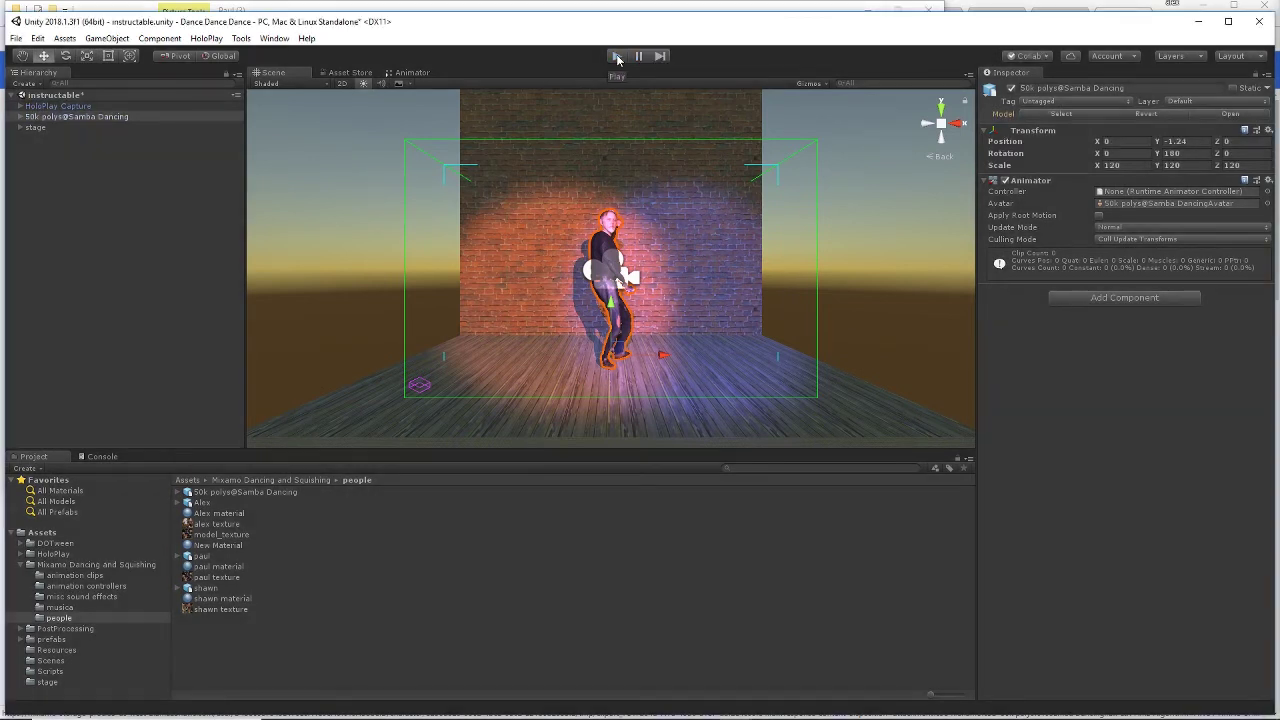
# Preview the Samba Dancing clip inside the 50k polys@Samba Dancing model, and duplicate it as a standalone clip in the people folder.
pyautogui.click(179, 492)
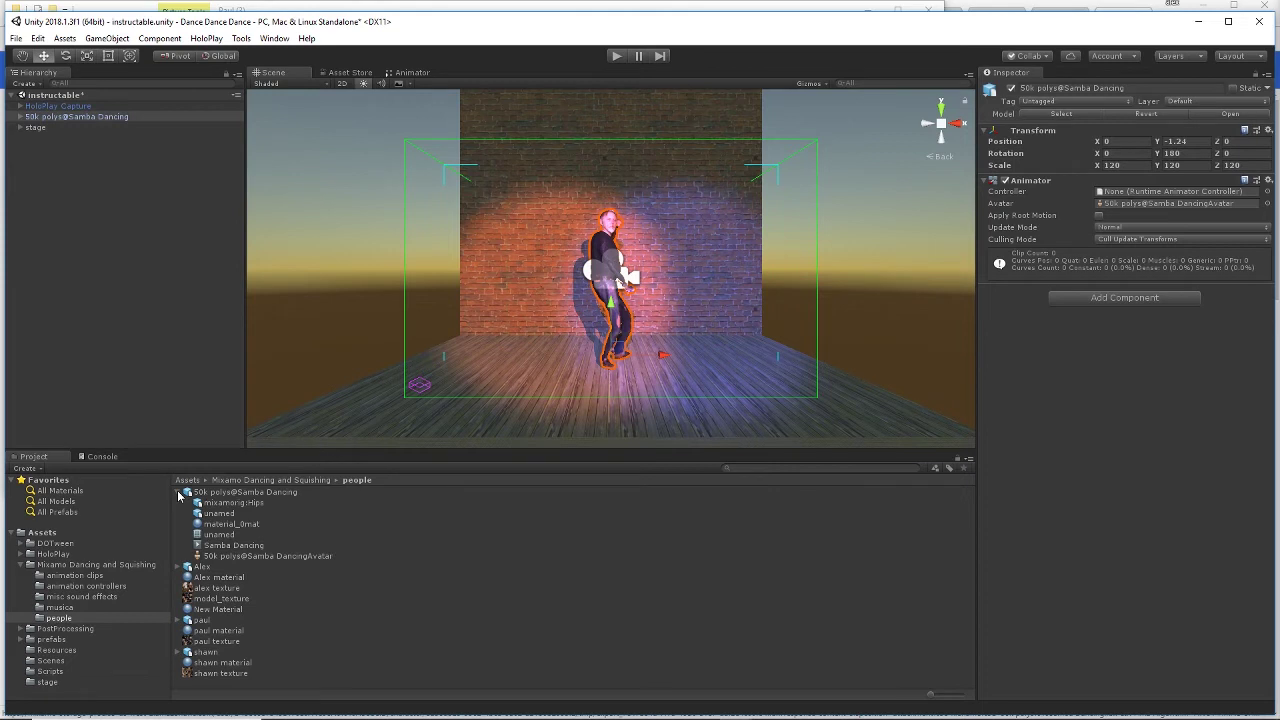
pyautogui.click(233, 547)
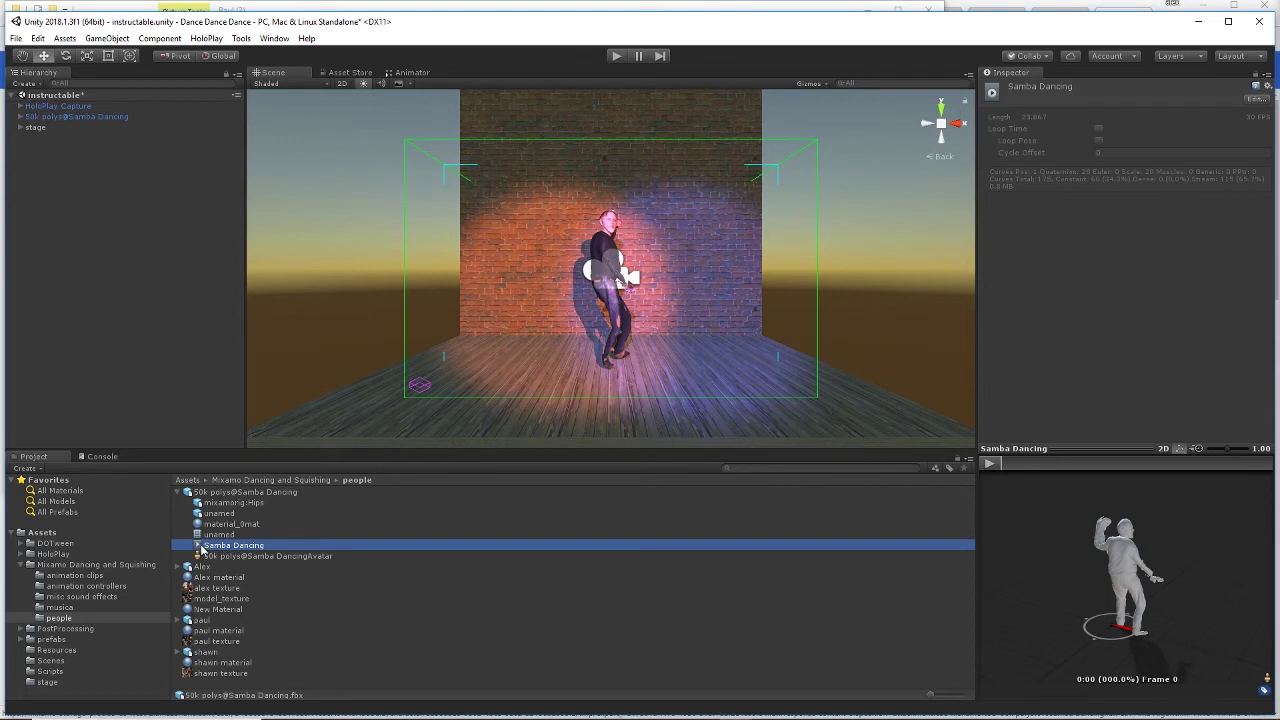
pyautogui.click(989, 463)
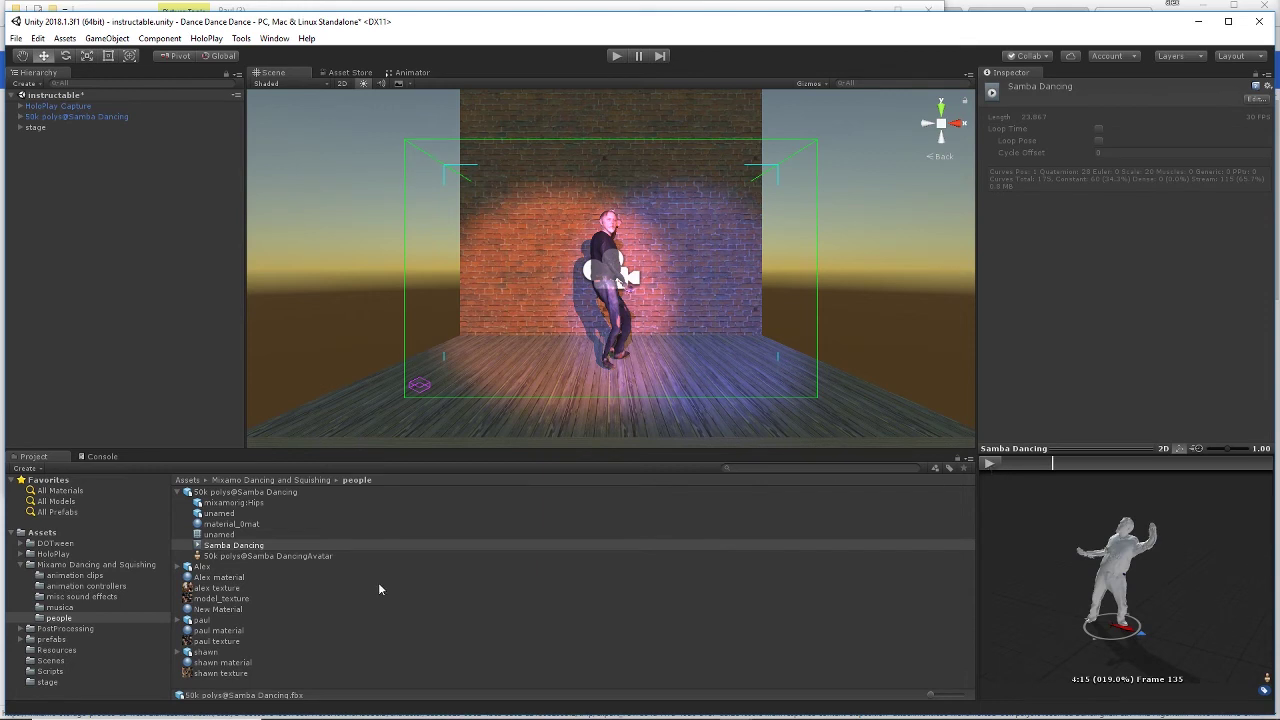
pyautogui.click(230, 547)
pyautogui.click(37, 38)
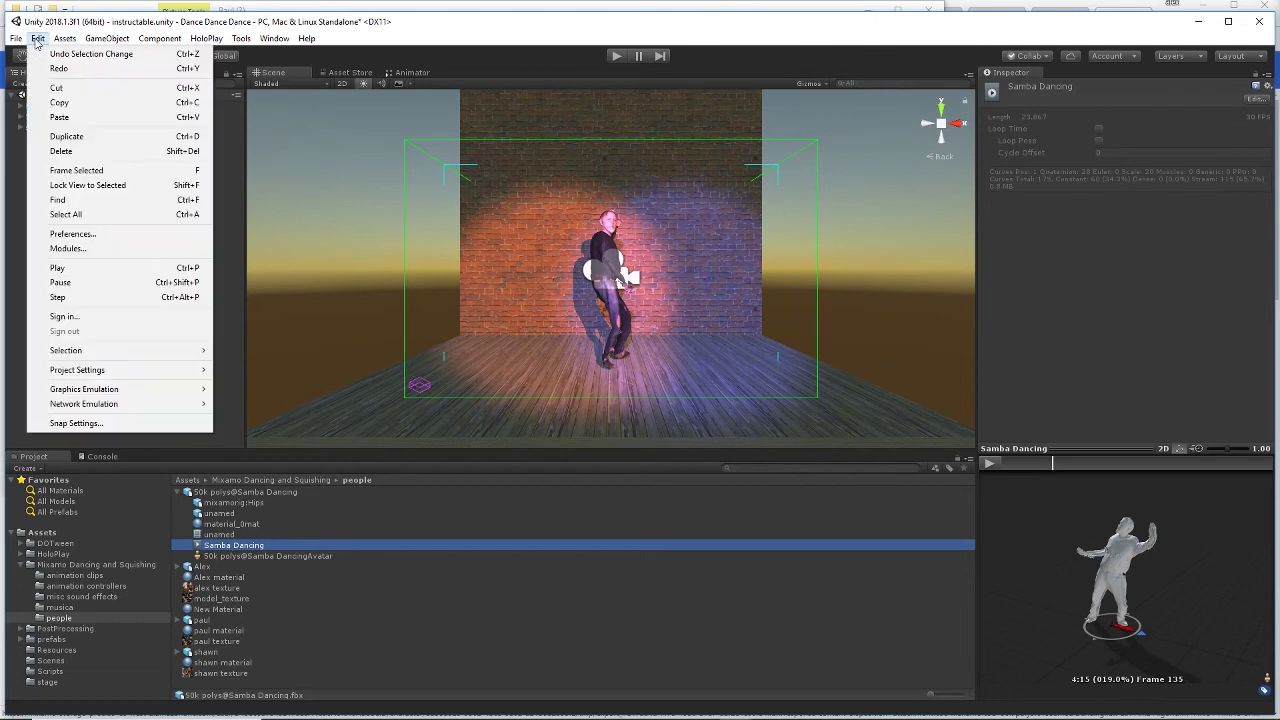
pyautogui.click(114, 143)
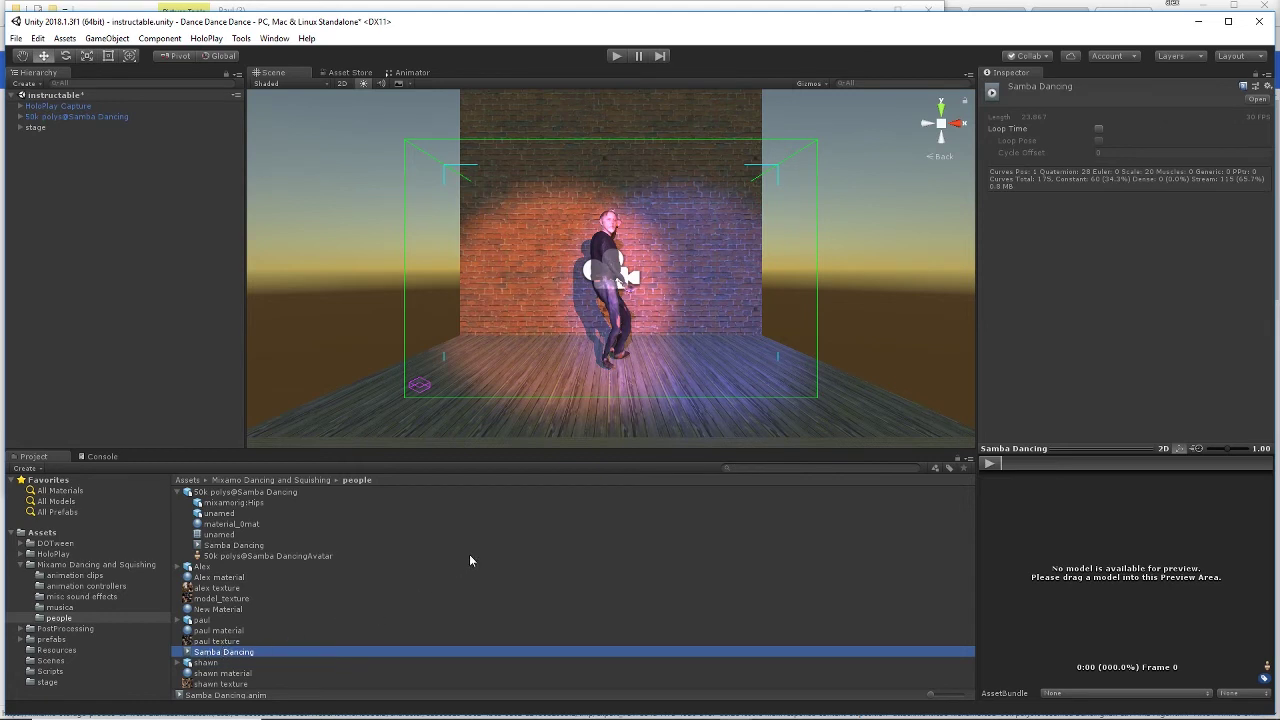
# Create an Animator Controller named samba in the people folder.
pyautogui.click(79, 117)
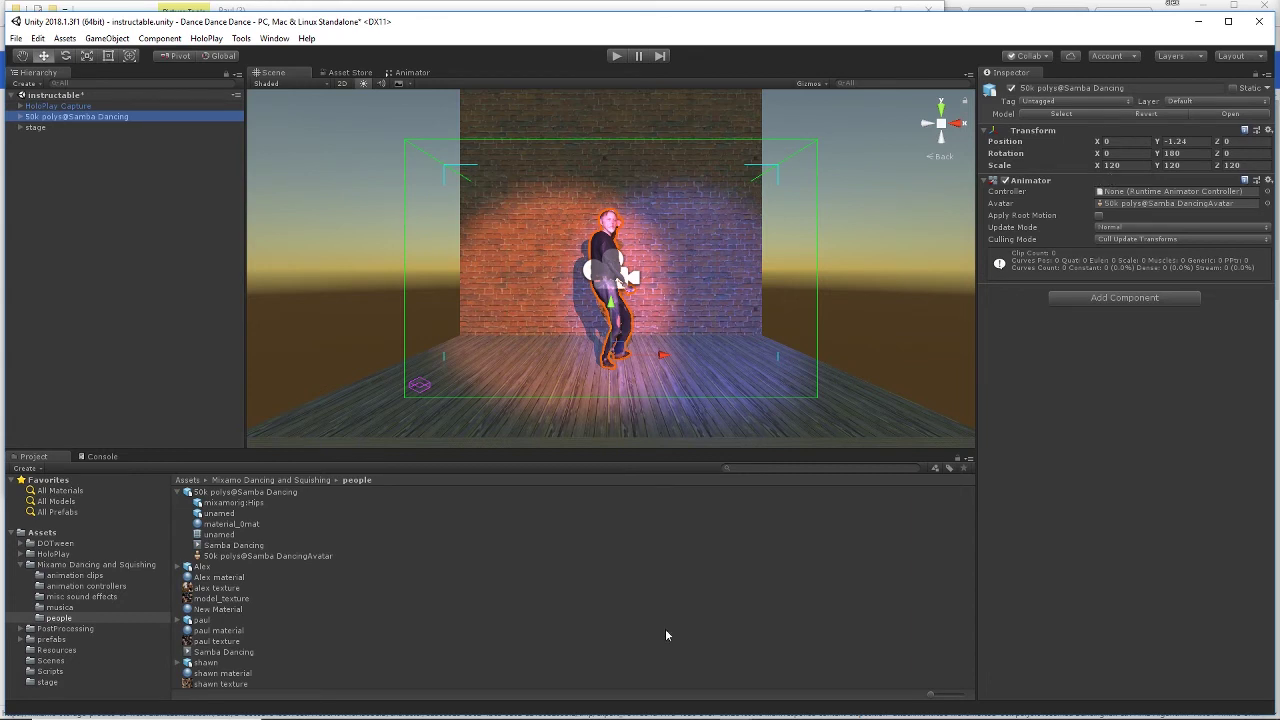
pyautogui.click(397, 620)
pyautogui.rightClick(397, 620)
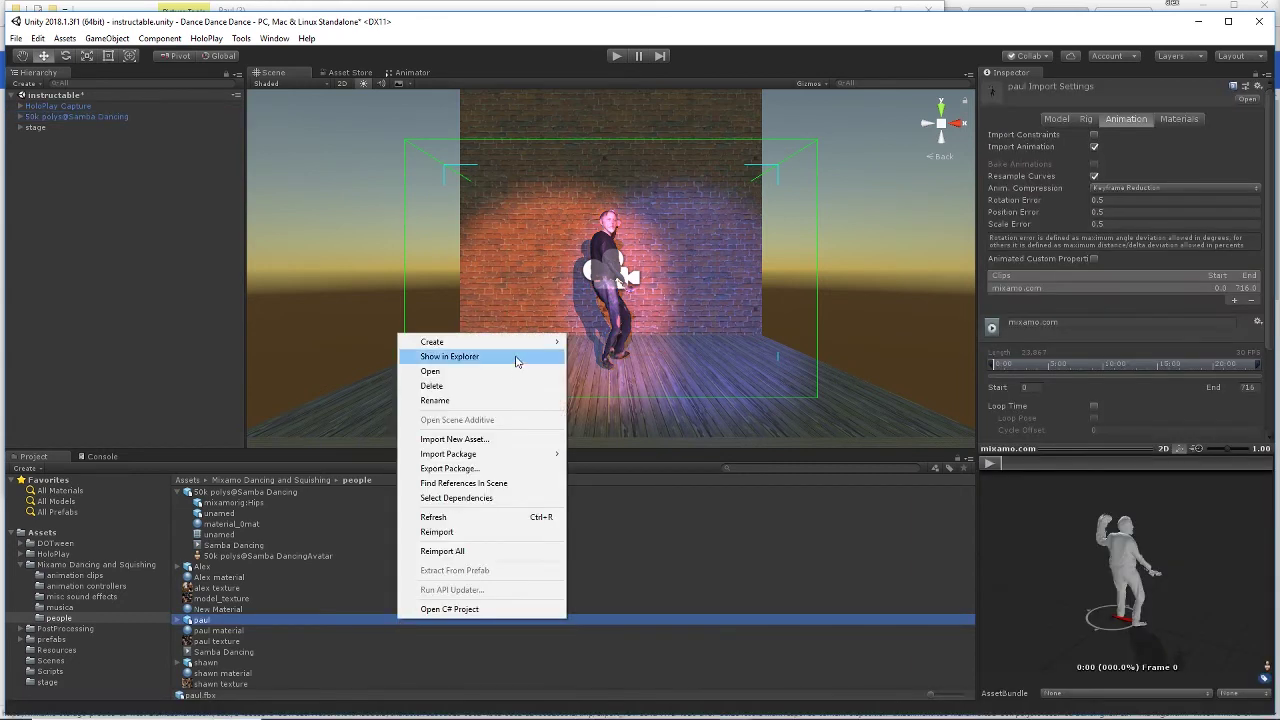
pyautogui.moveTo(523, 341)
pyautogui.click(657, 540)
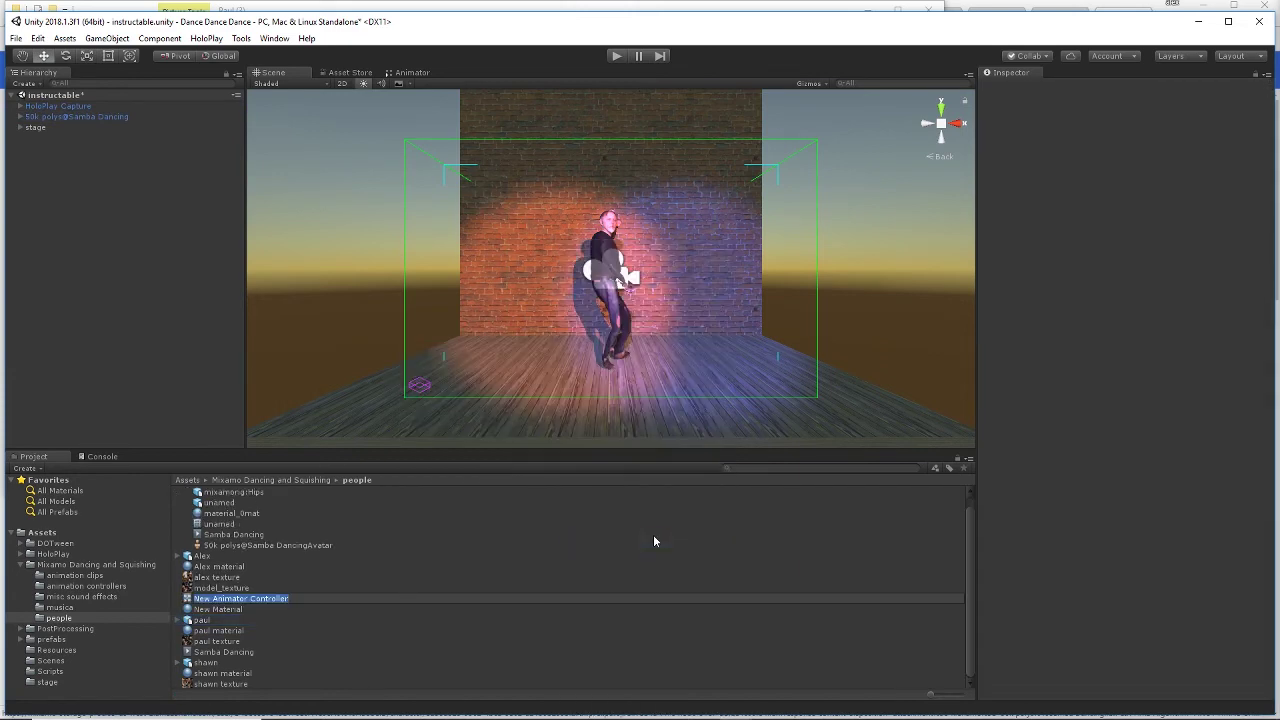
pyautogui.write('samba')
pyautogui.press('Return')
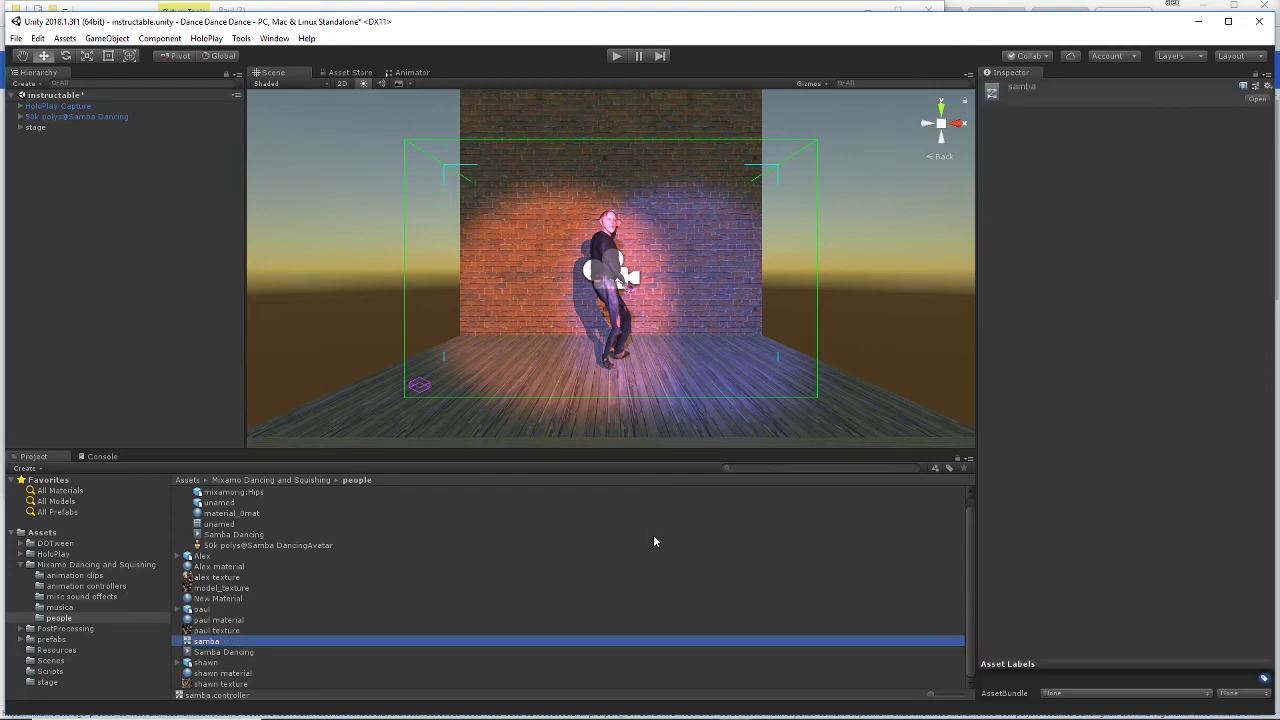
# Add the duplicated Samba Dancing clip as a state in the samba controller, and save with the clip's Loop Time enabled.
pyautogui.doubleClick(205, 642)
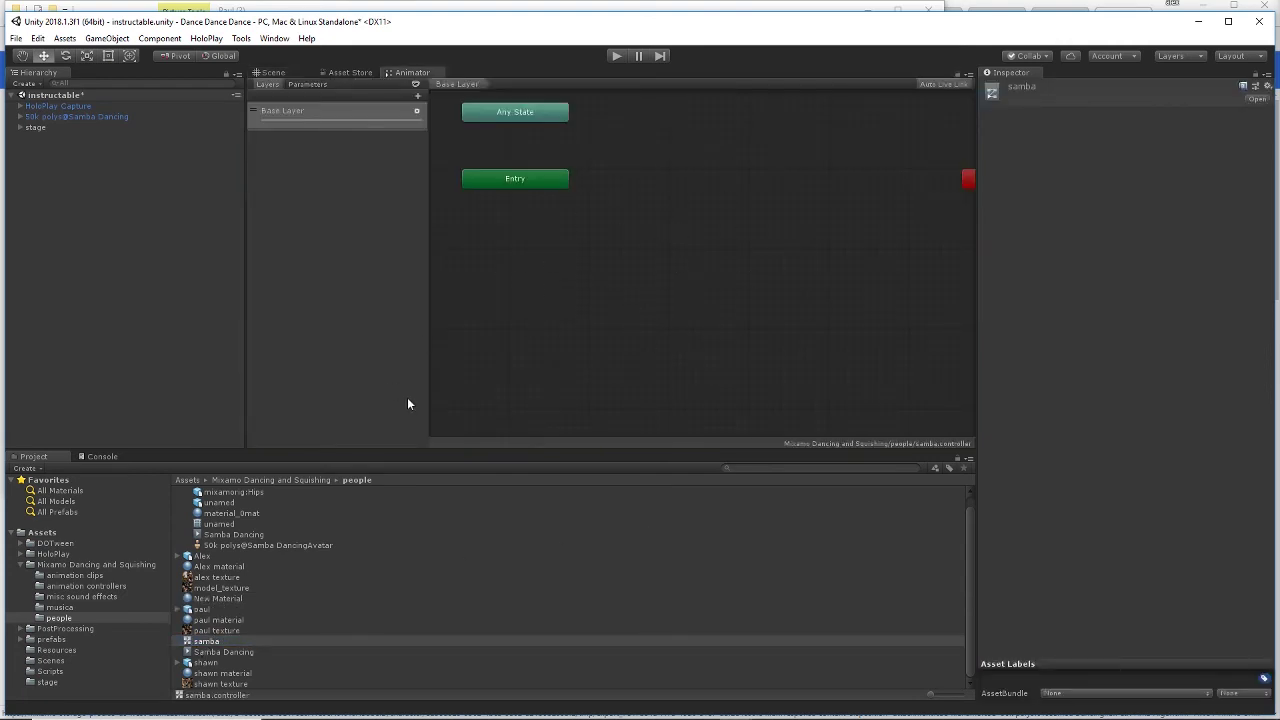
pyautogui.moveTo(234, 651); pyautogui.dragTo(731, 278)
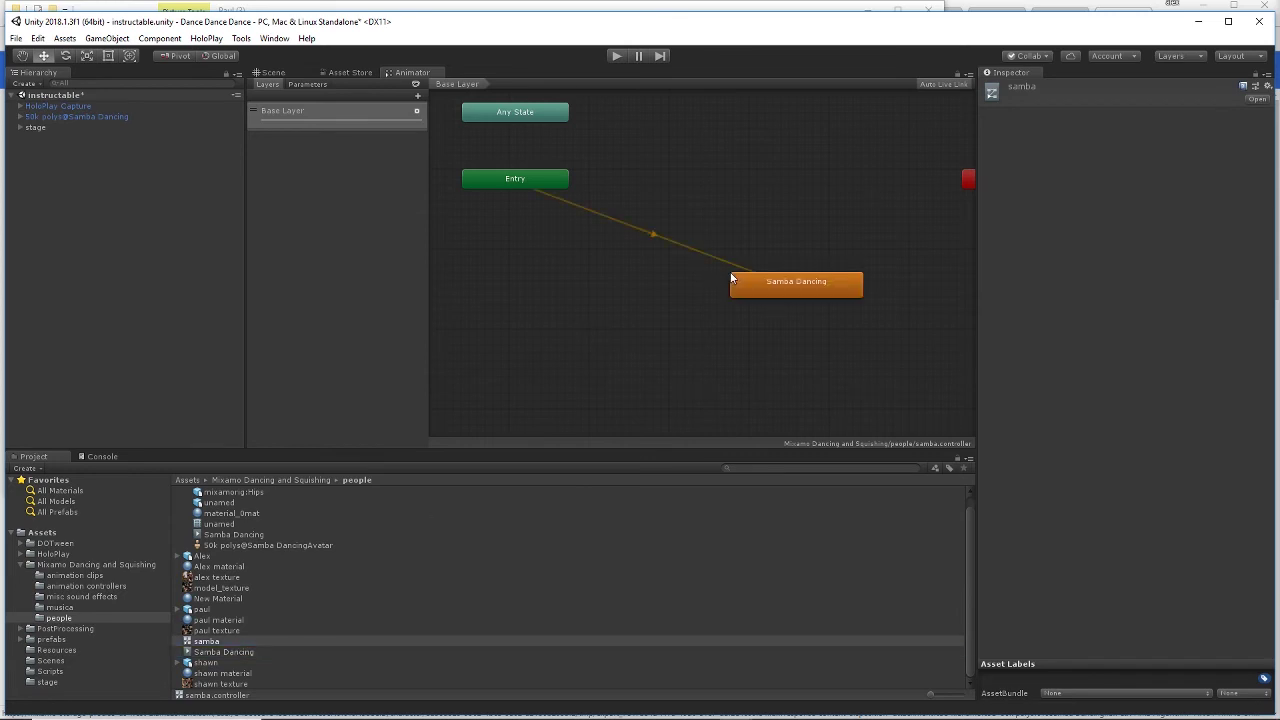
pyautogui.doubleClick(788, 281)
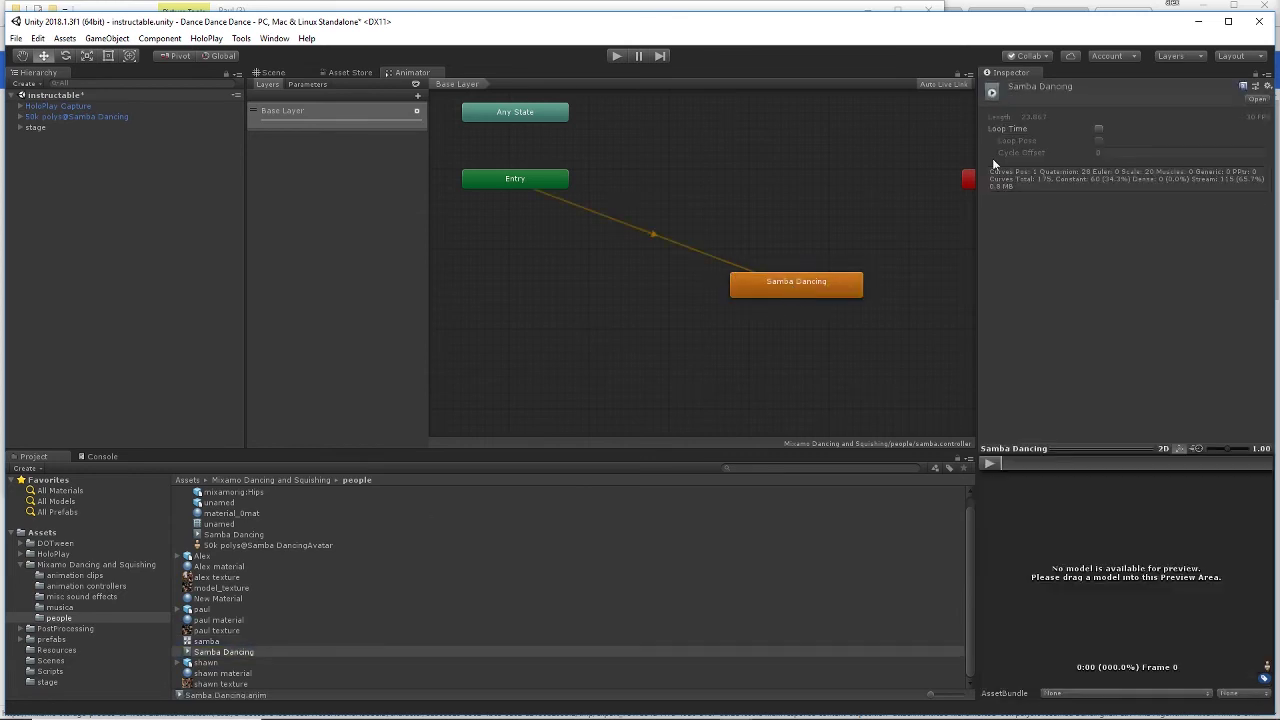
pyautogui.click(1099, 128)
pyautogui.hotkey('ctrl', 's')
# Assign the samba controller to the Animator of the dancer in the scene, and run the scene.
pyautogui.click(277, 76)
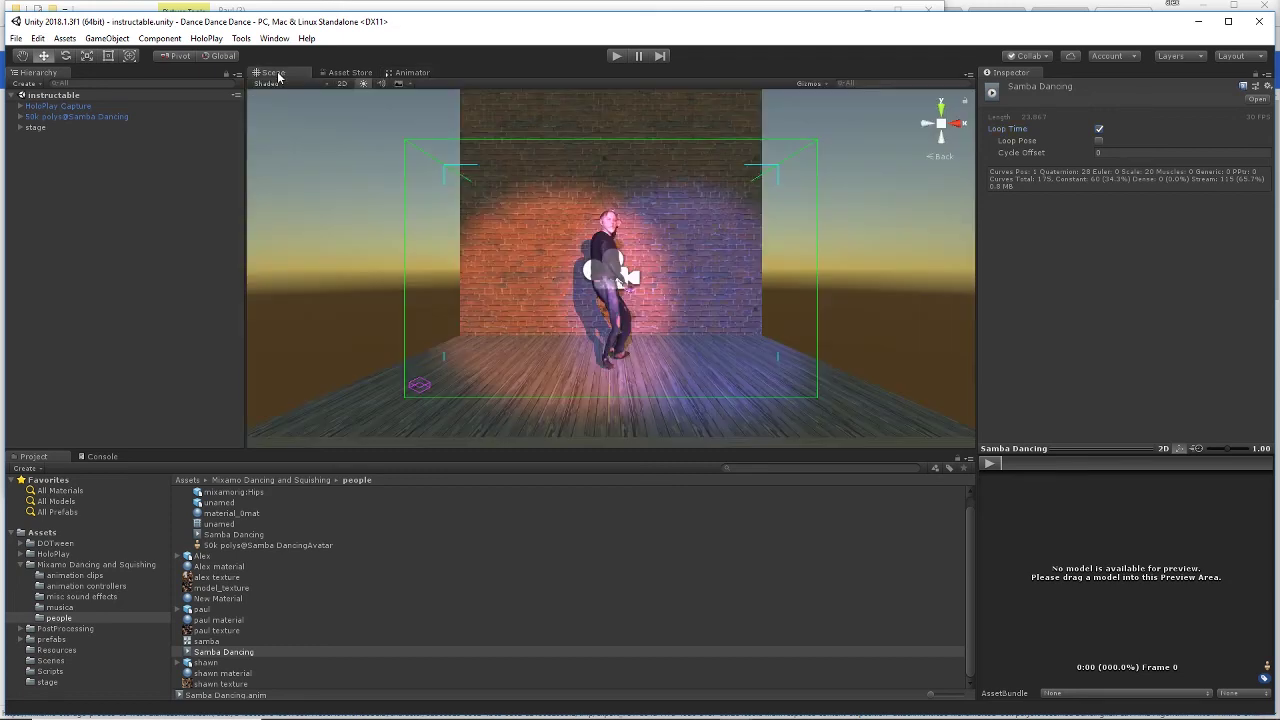
pyautogui.click(62, 117)
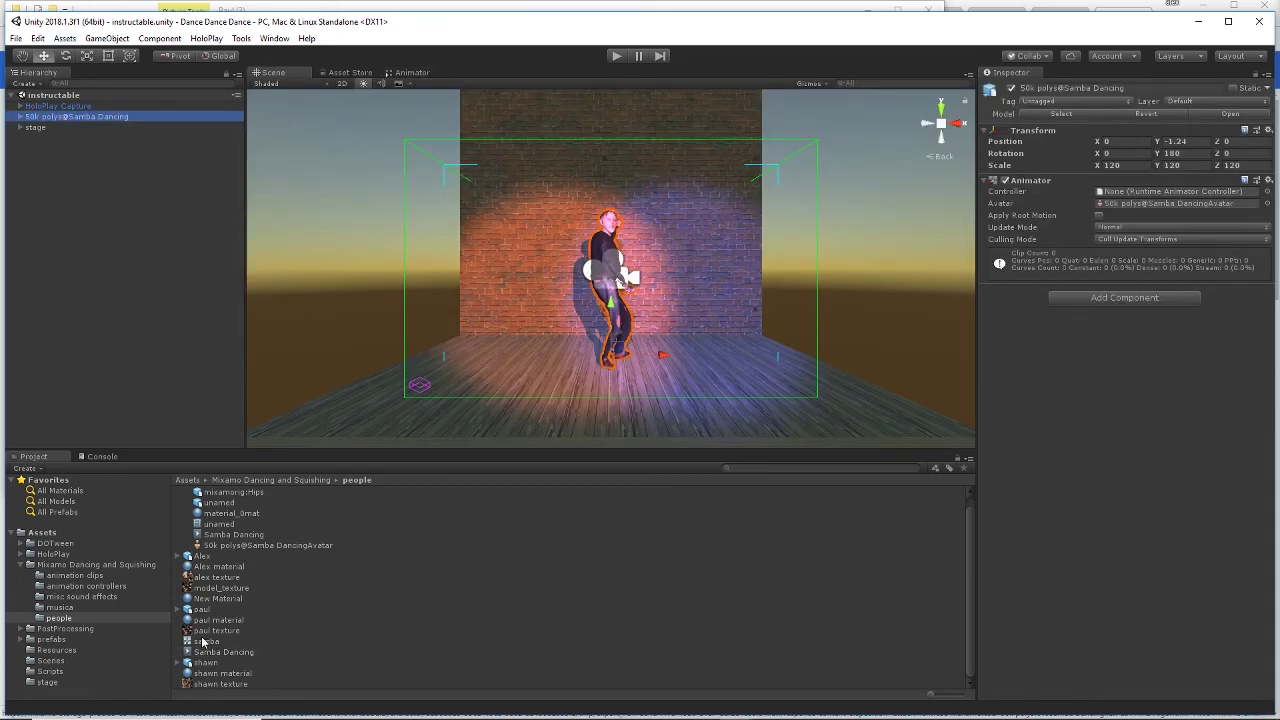
pyautogui.click(203, 641)
pyautogui.moveTo(203, 641); pyautogui.dragTo(1138, 192)
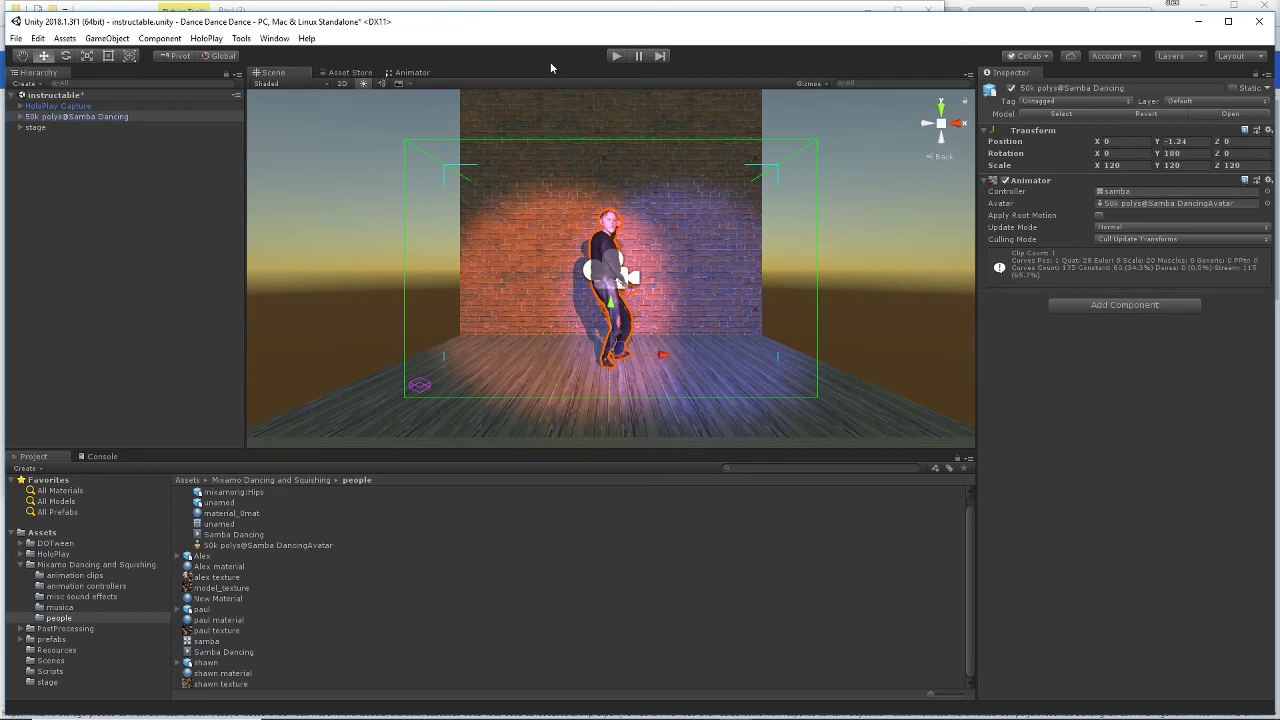
pyautogui.click(616, 57)
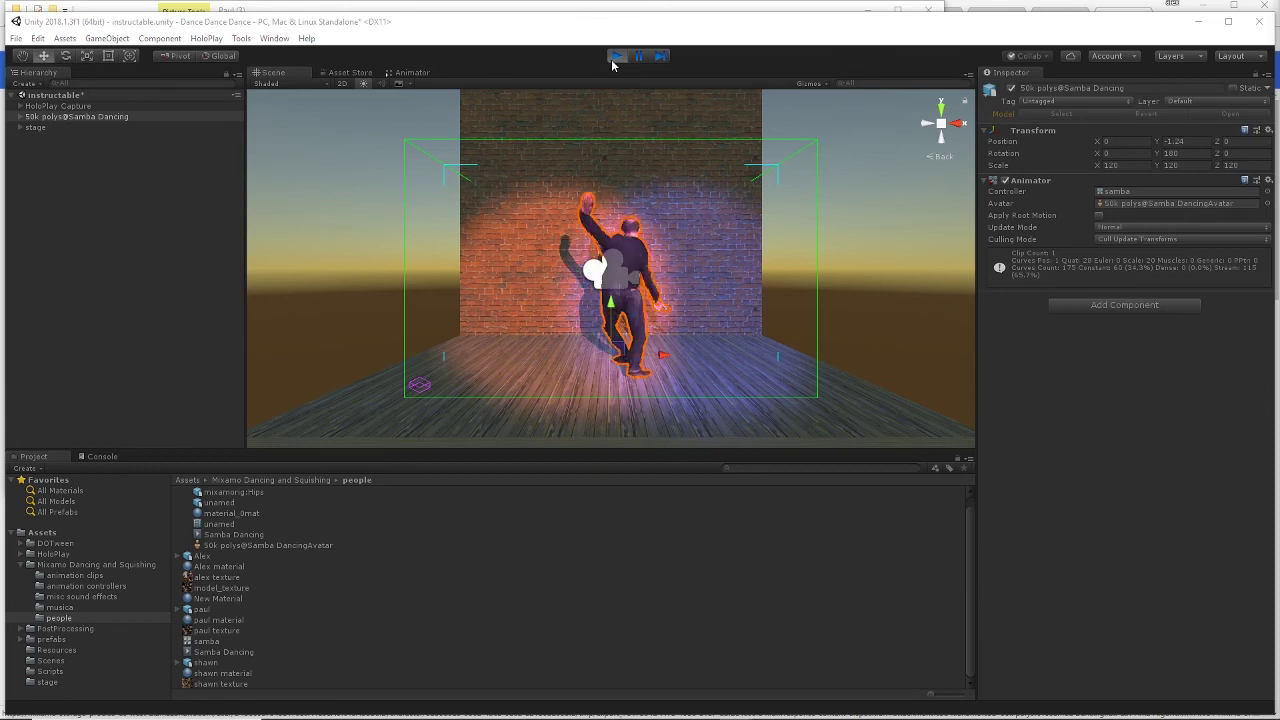
# While the scene runs, try the gangnam style, bongo bong and chicken dance controllers from the animation controllers folder on the dancer's Animator.
pyautogui.click(113, 587)
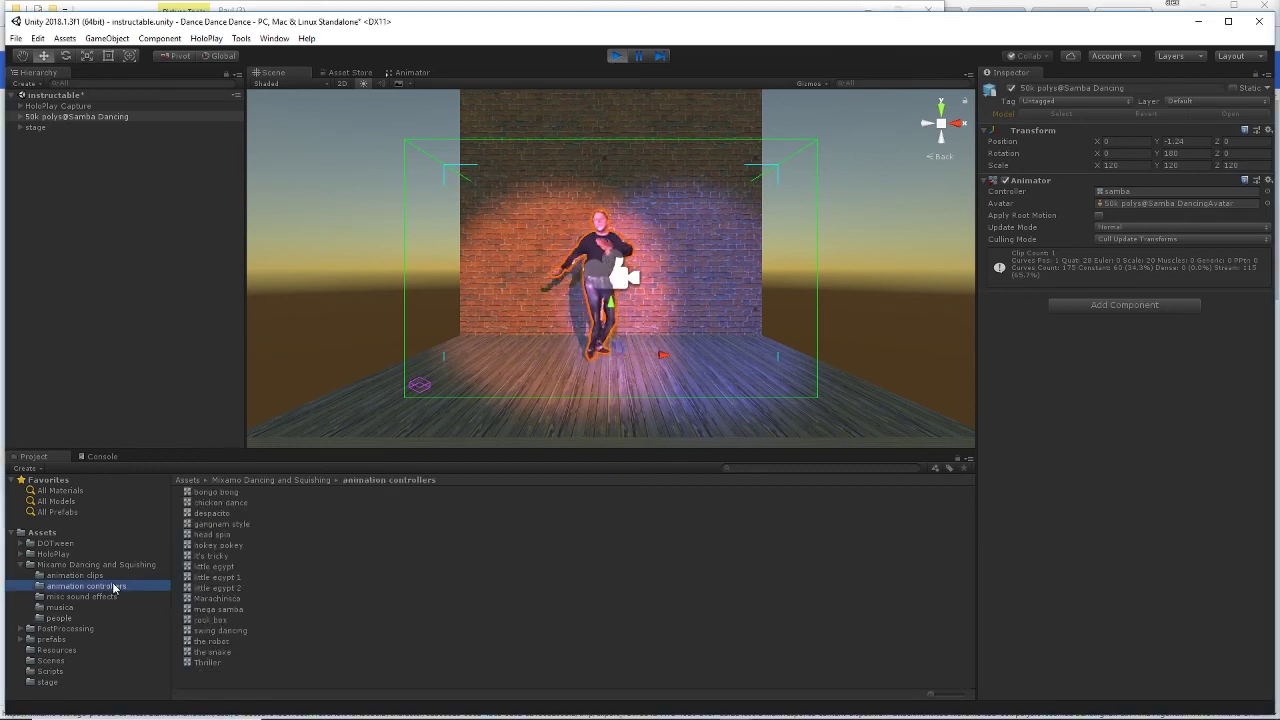
pyautogui.click(238, 525)
pyautogui.moveTo(238, 525); pyautogui.dragTo(1172, 202)
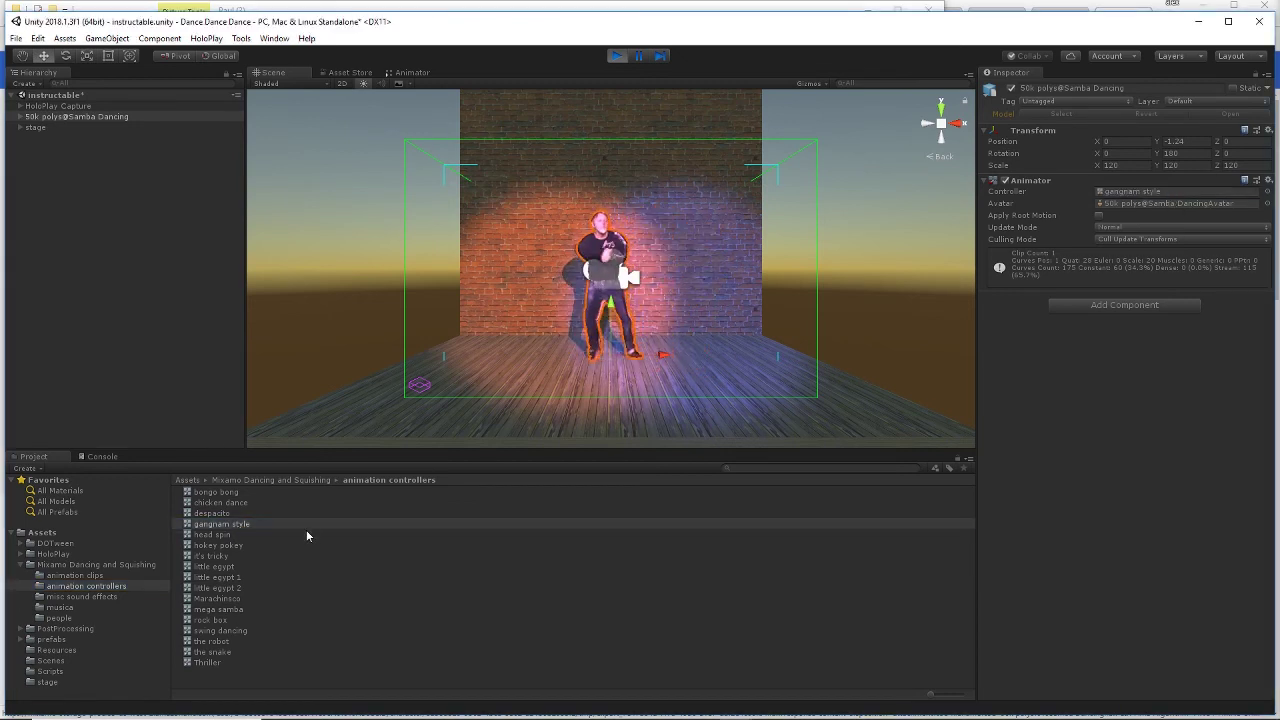
pyautogui.click(221, 493)
pyautogui.moveTo(221, 493); pyautogui.dragTo(1178, 189)
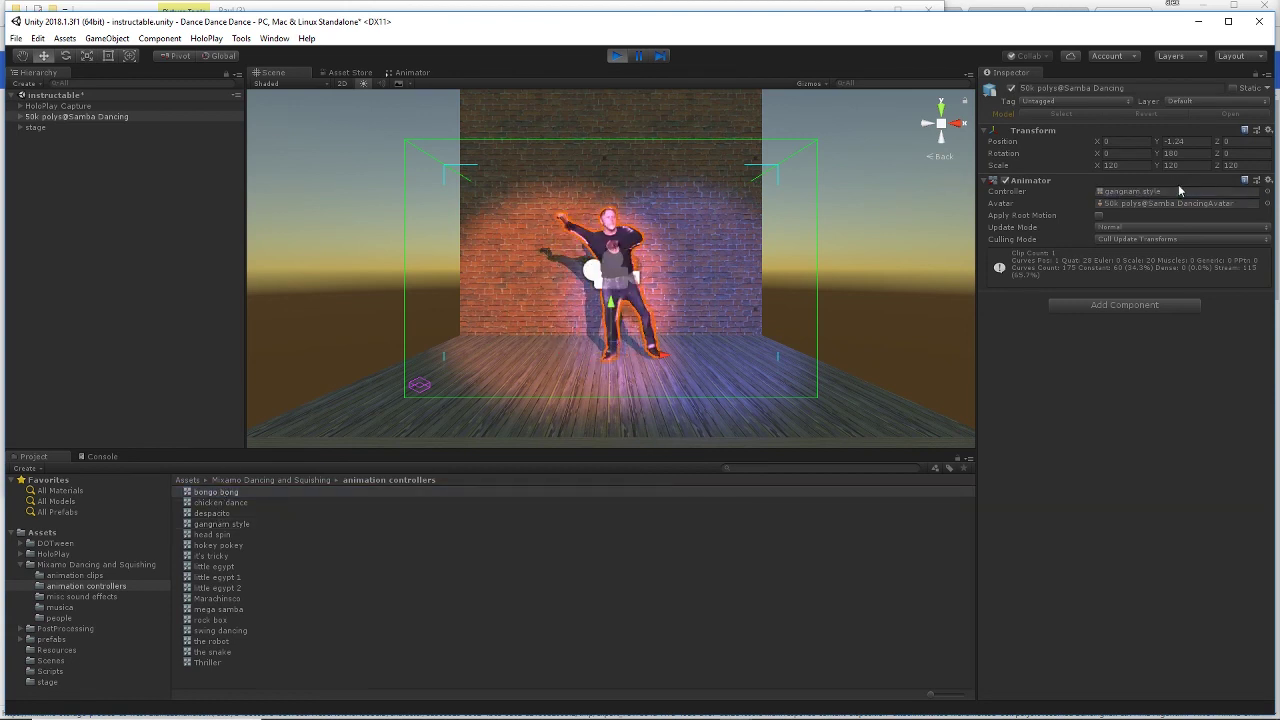
pyautogui.moveTo(244, 502); pyautogui.dragTo(1148, 195)
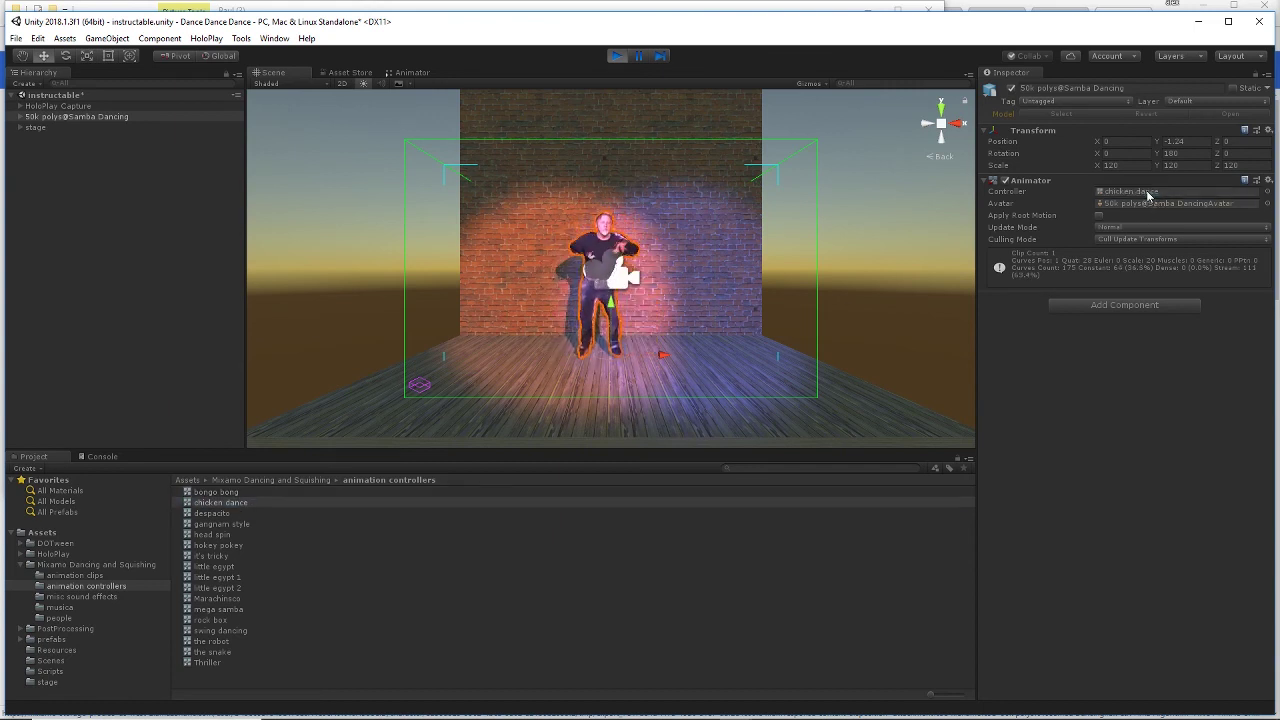